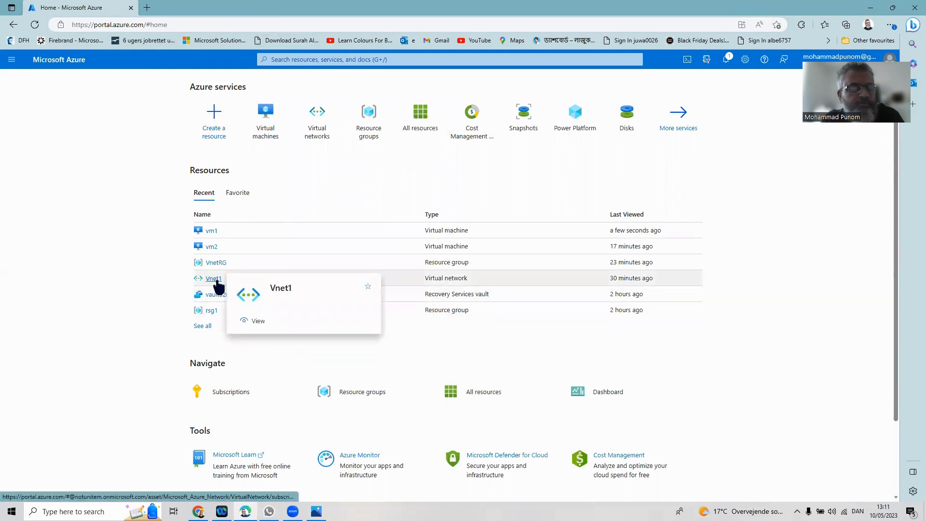
Start adding a subnet to the Vnet1 virtual network and name it Subnet2
left_click(216, 281)
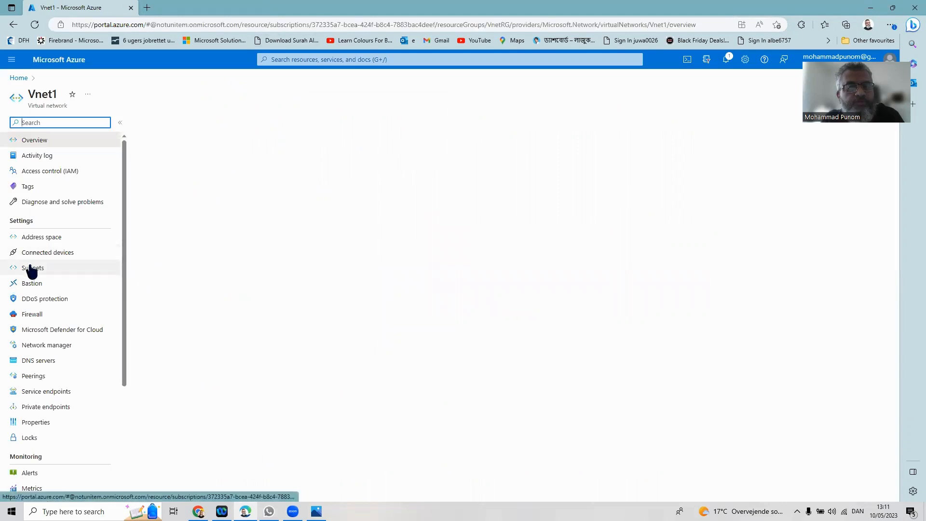
left_click(32, 269)
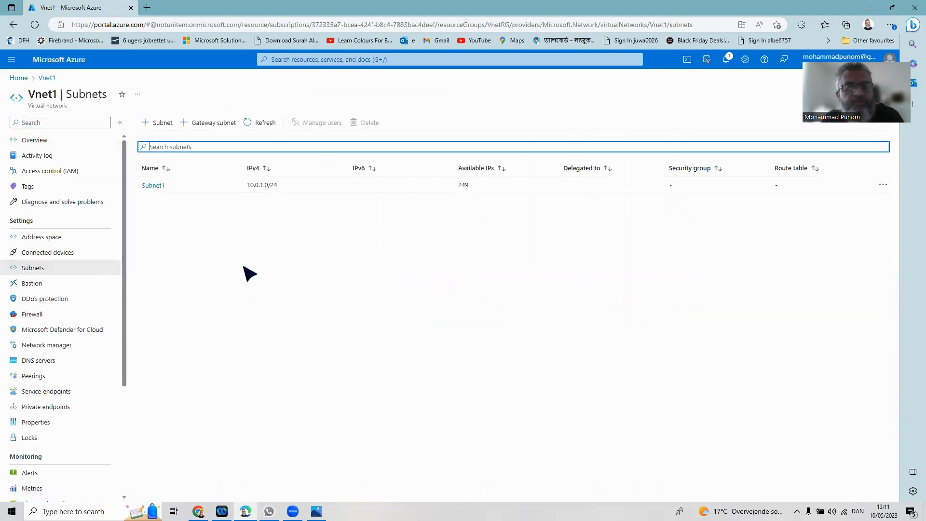
left_click(162, 125)
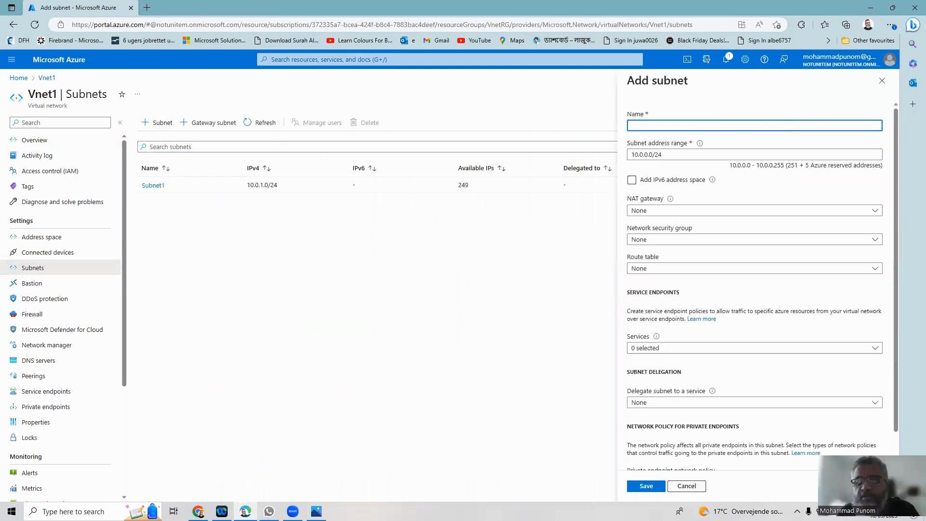
left_click(705, 126)
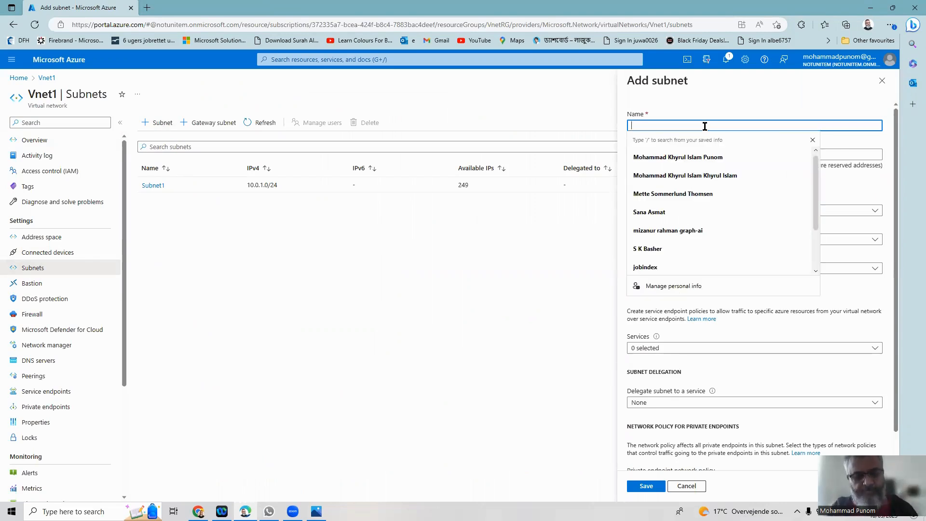
type("Subnet")
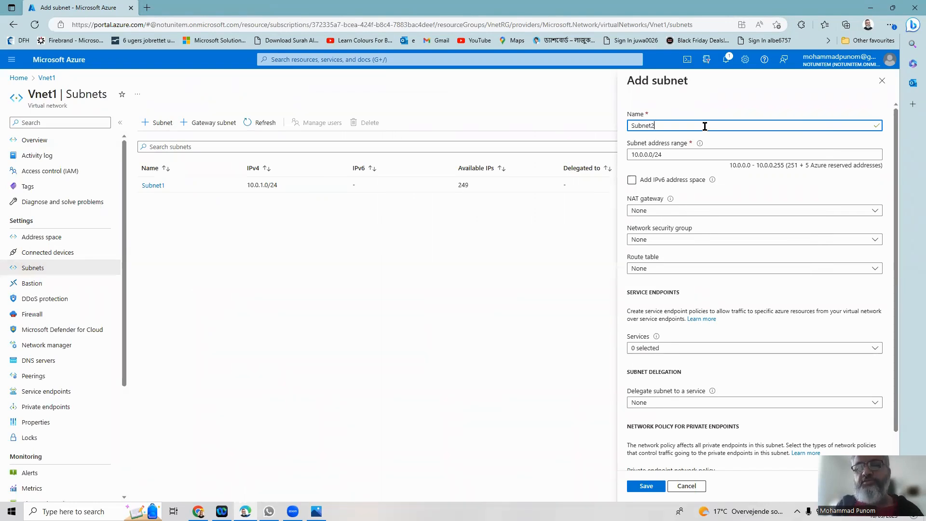
type("2")
Set the new subnet's address range to 10.0.2.0/24 and save the subnet
left_click(647, 155)
key("BackSpace")
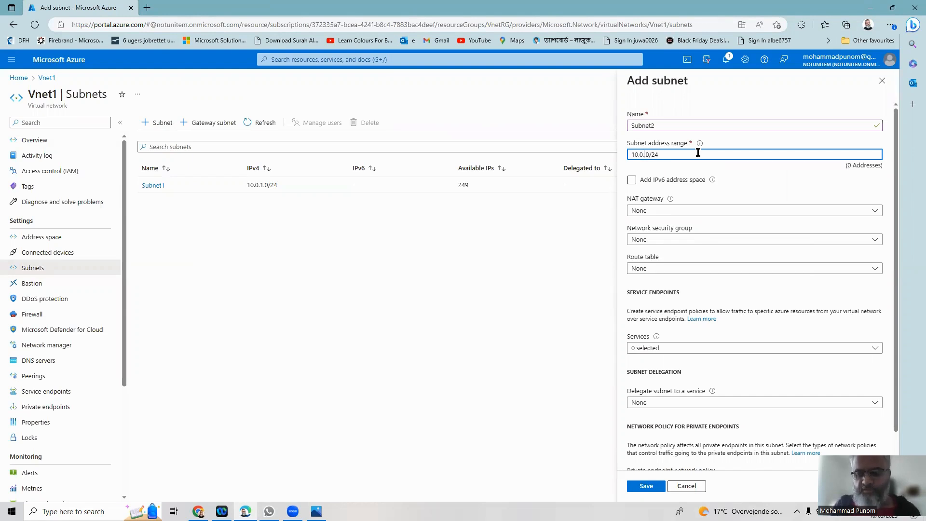
type("2")
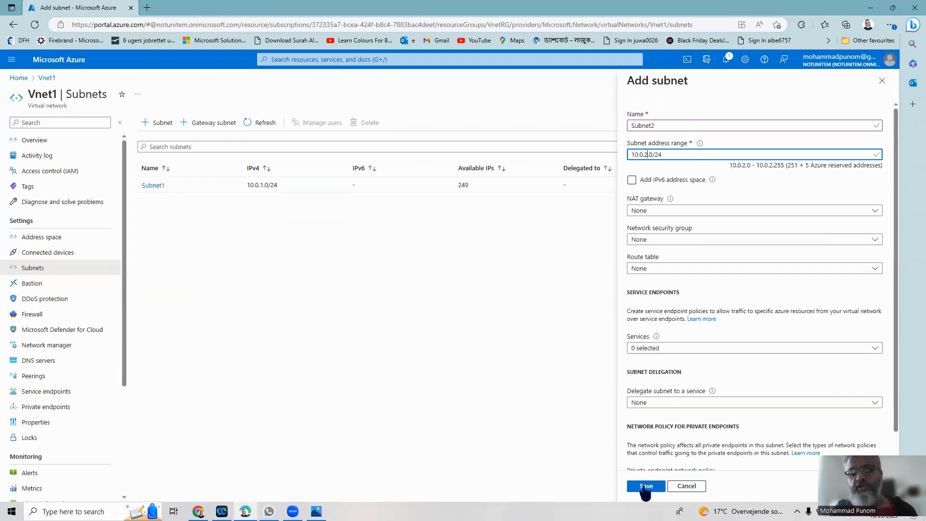
scroll(756, 410, "down", 1)
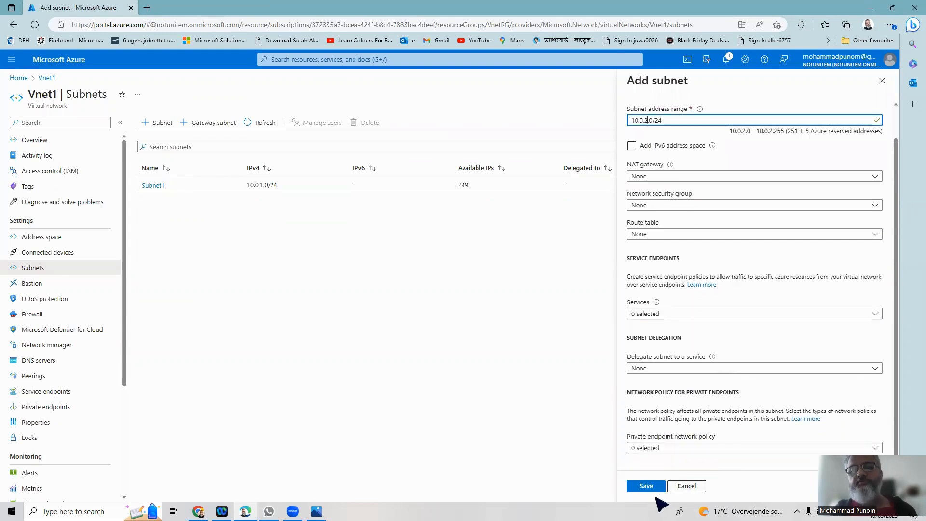
scroll(727, 303, "up", 1)
scroll(731, 309, "up", 1)
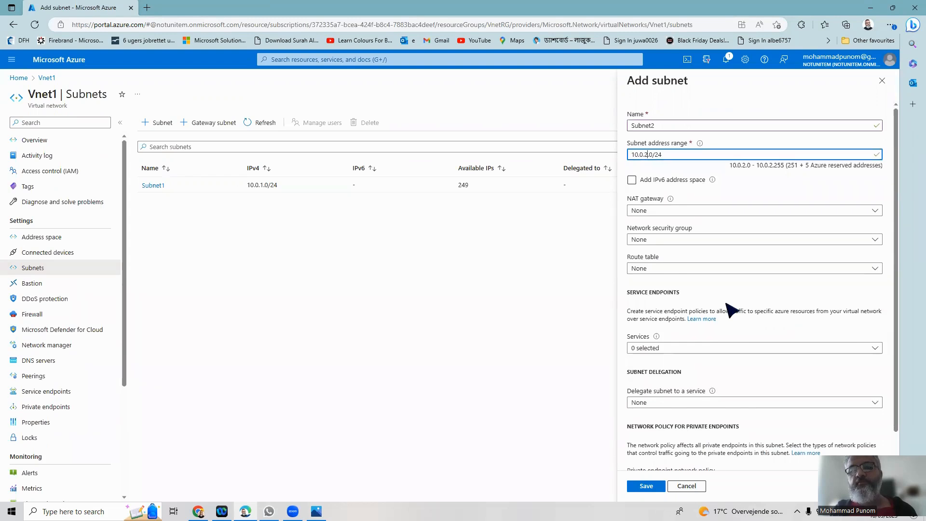
left_click(649, 487)
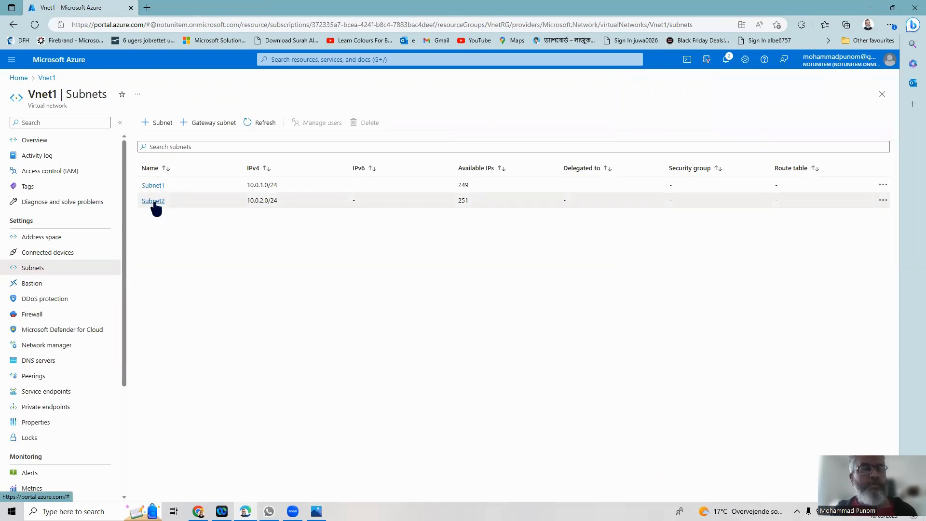
Start creating a new Azure virtual machine from the virtual machines list
left_click(19, 78)
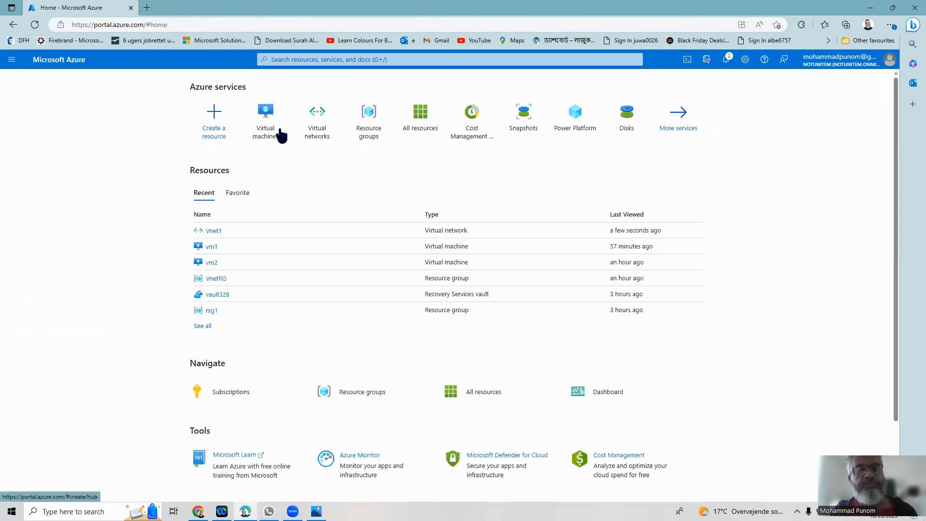
left_click(281, 136)
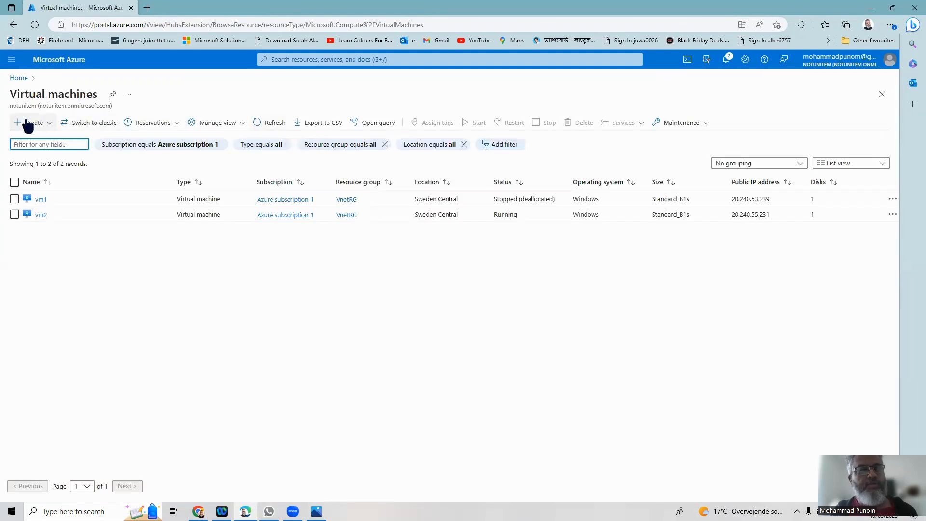
left_click(27, 124)
left_click(58, 144)
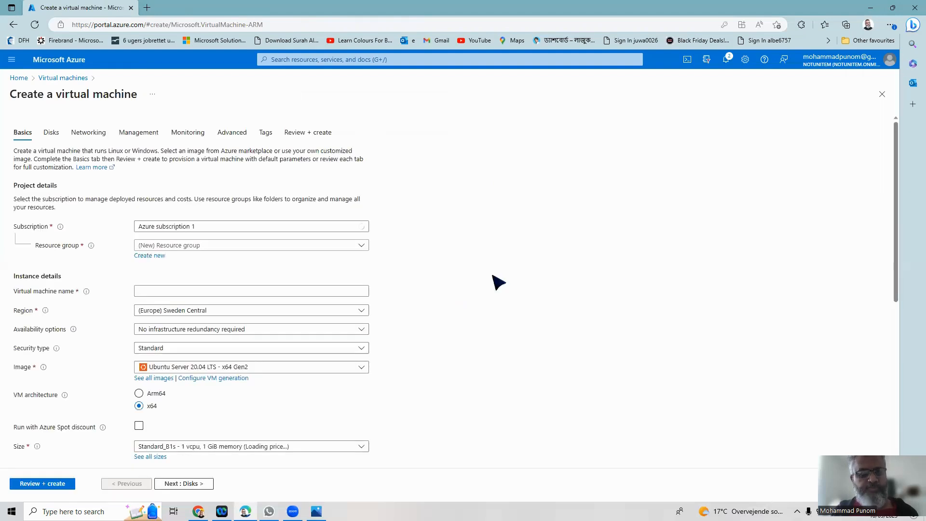
Assign the virtual machine to resource group VnetRG, name it vm3, and choose the Windows Server 2019 Datacenter - x64 Gen2 image
left_click(191, 248)
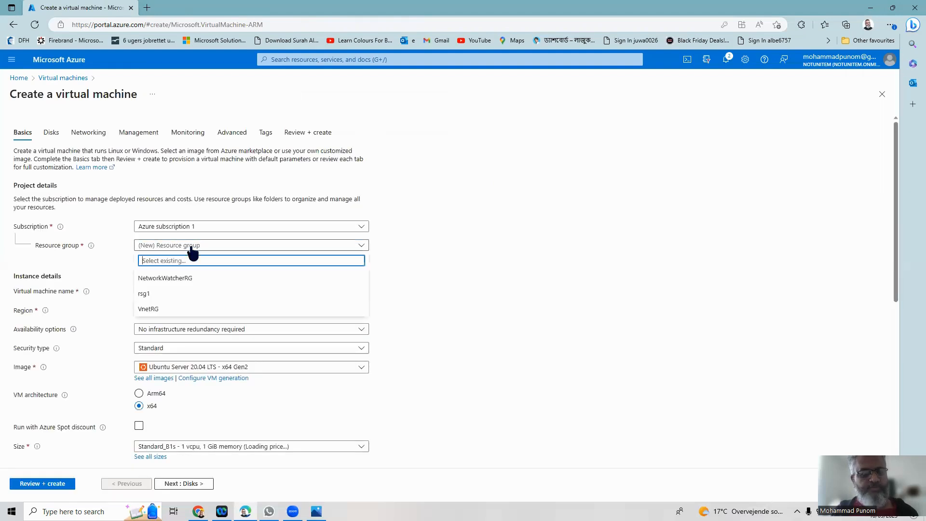
left_click(164, 310)
left_click(182, 291)
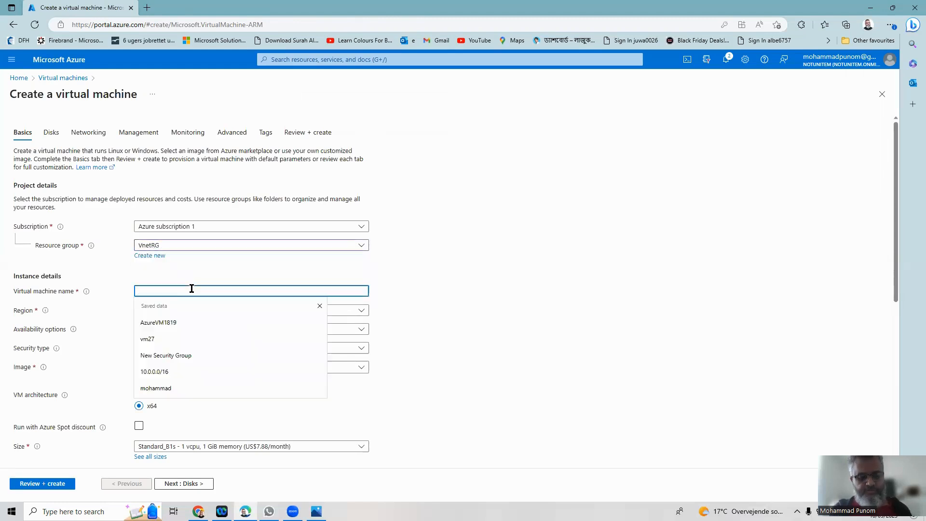
type("vm3")
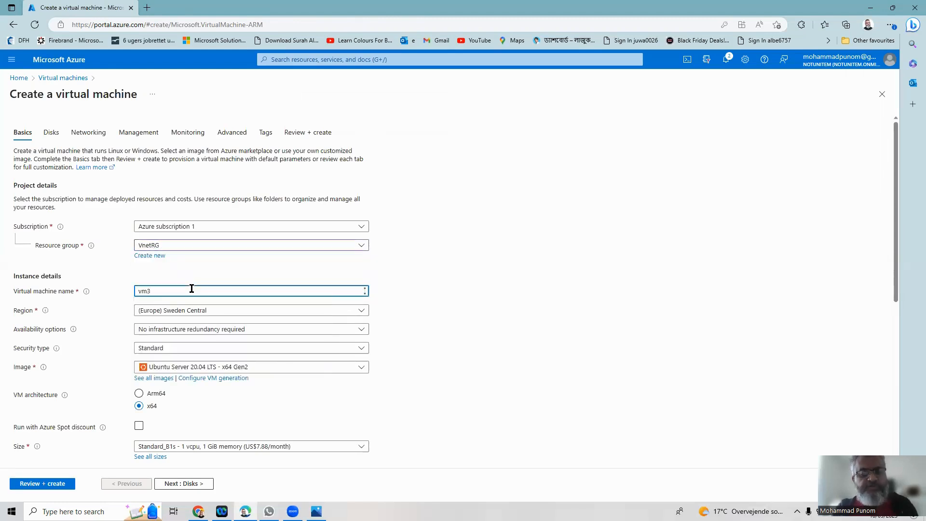
left_click(248, 369)
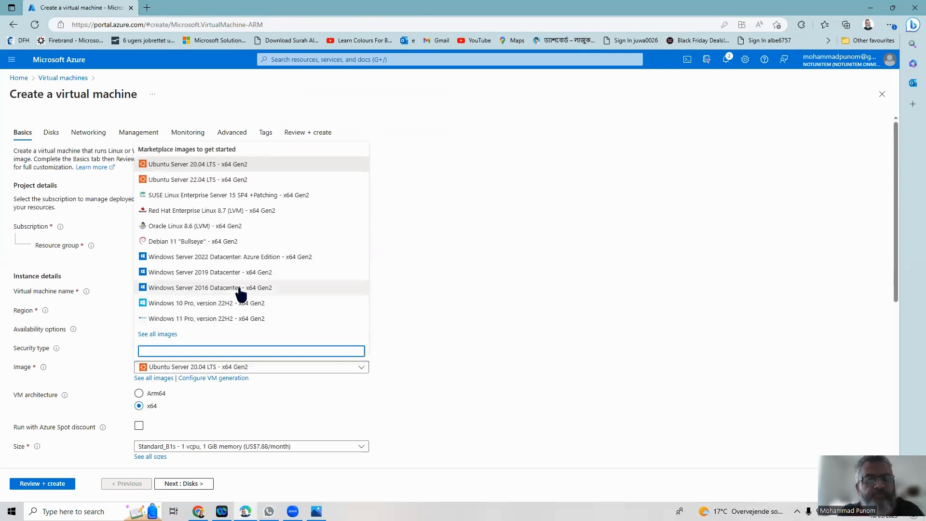
left_click(240, 273)
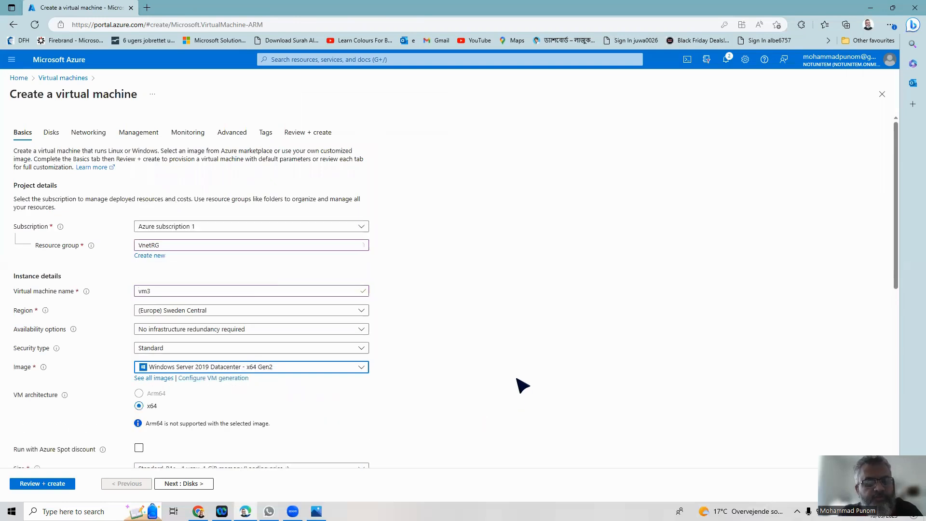
Enter the administrator account's username and password, and confirm the password
scroll(523, 386, "down", 6)
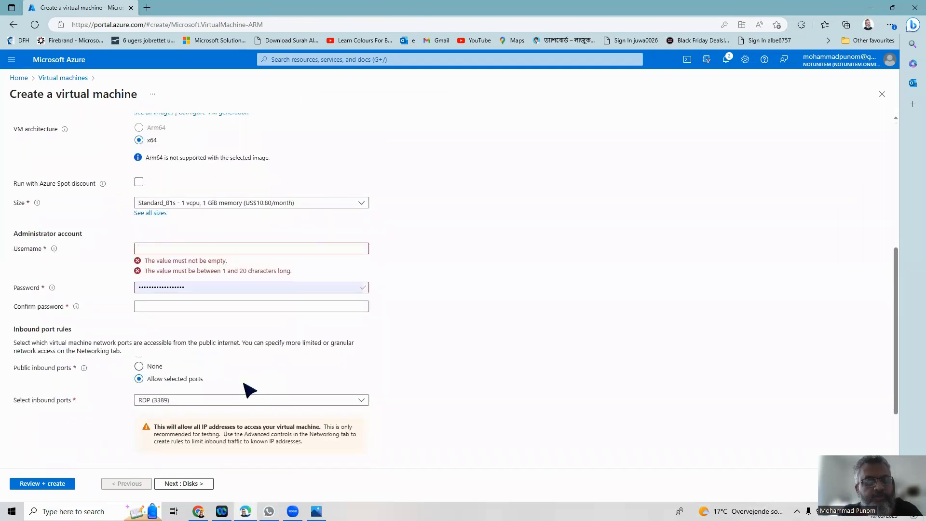
left_click(198, 248)
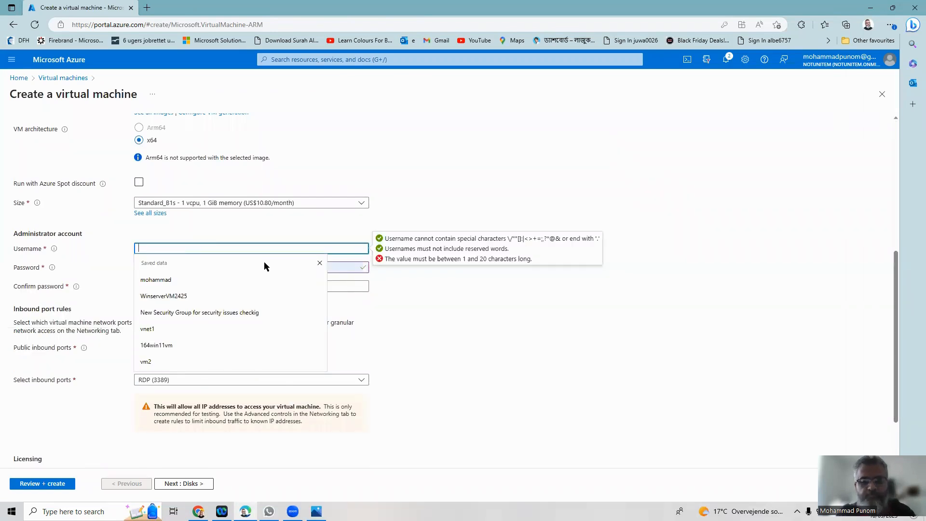
type("khyrul")
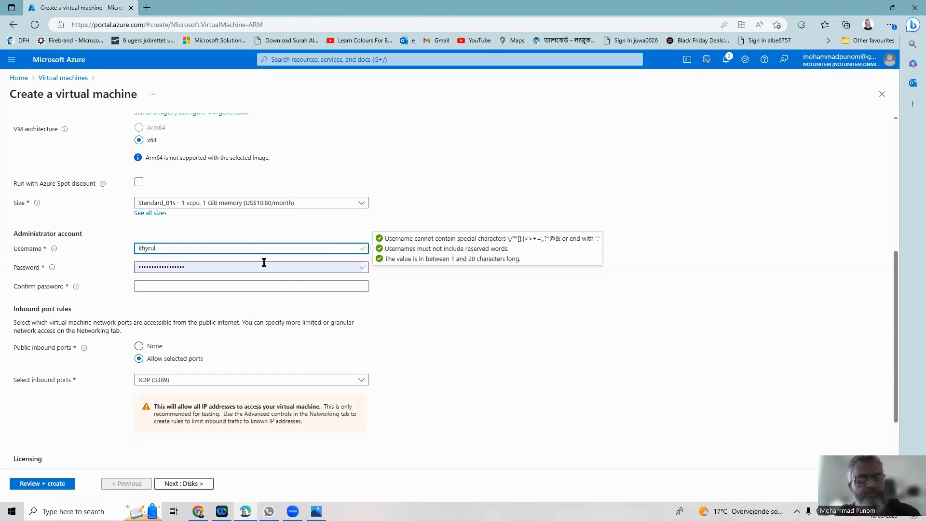
key("Tab")
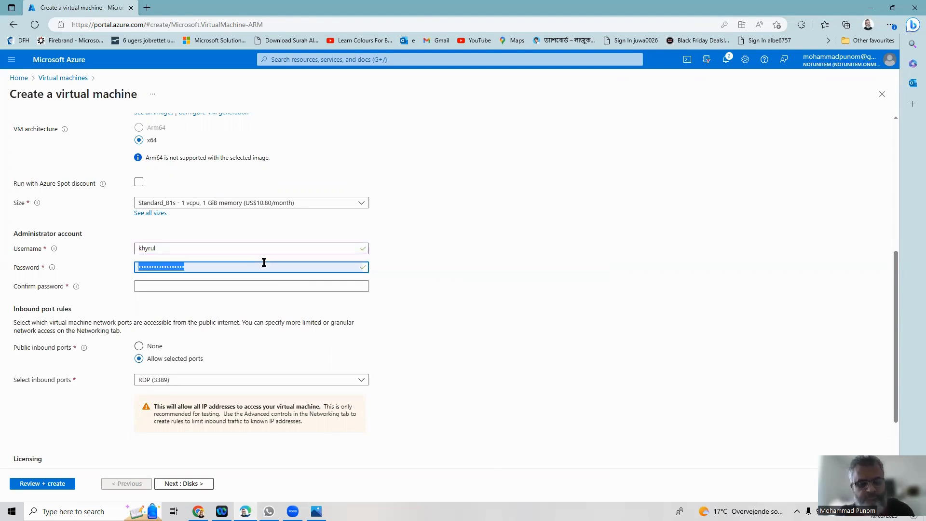
type("••••")
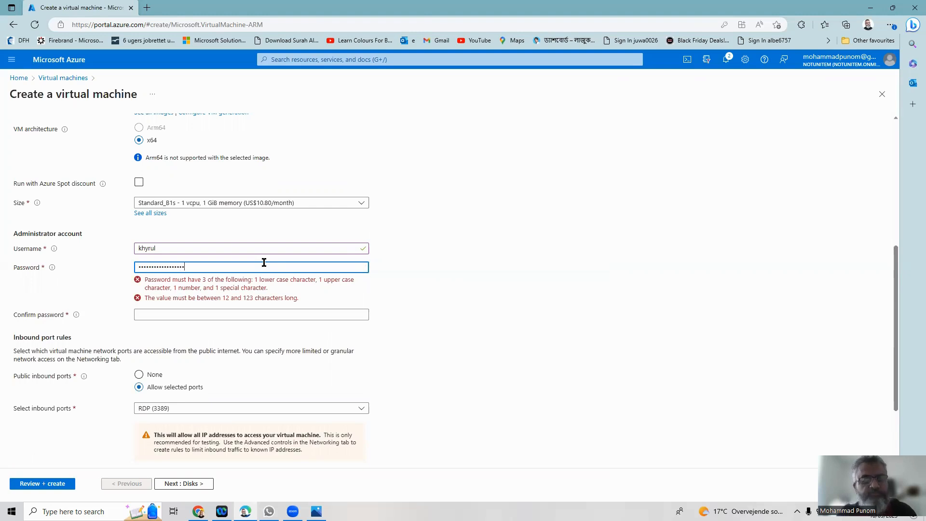
left_click(209, 285)
type("•••")
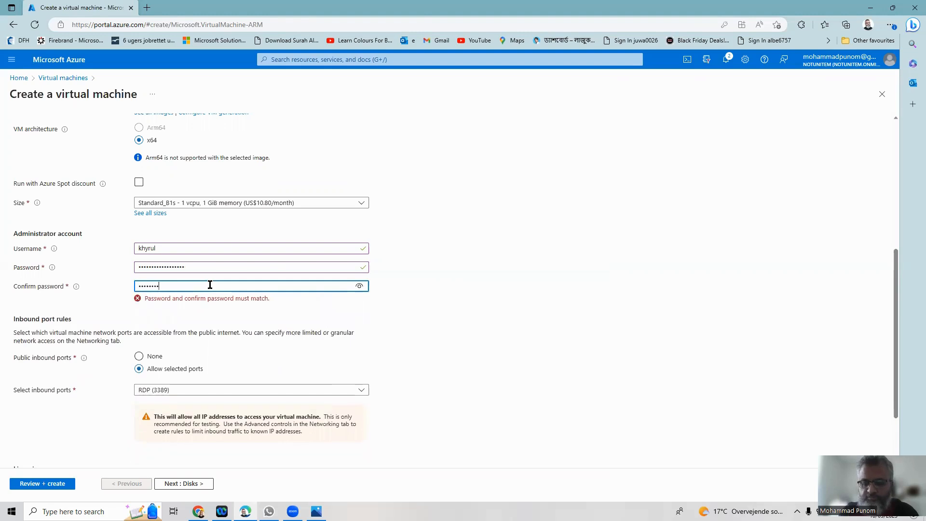
type("•••••••••••")
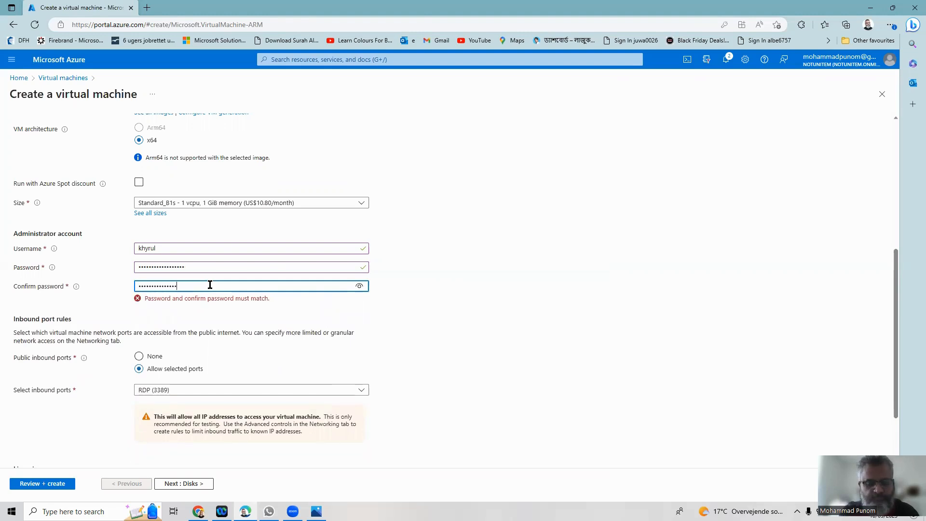
type("••")
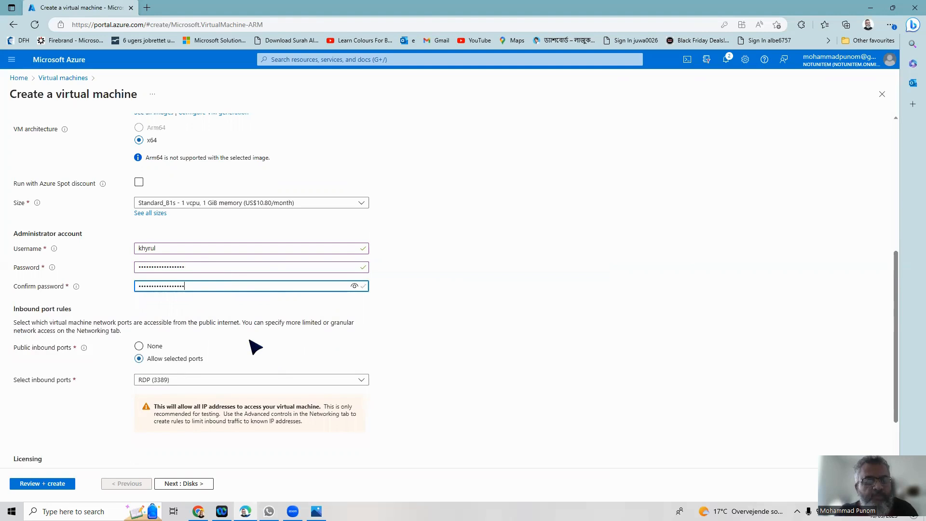
Keep the default disk settings and place the virtual machine in Subnet2 (10.0.2.0/24) of Vnet1
scroll(256, 345, "down", 2)
left_click(182, 484)
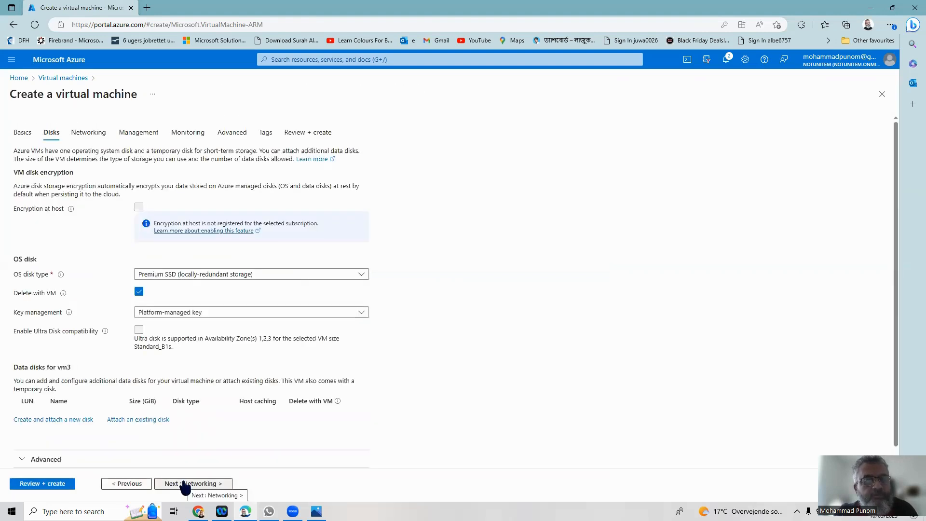
left_click(194, 484)
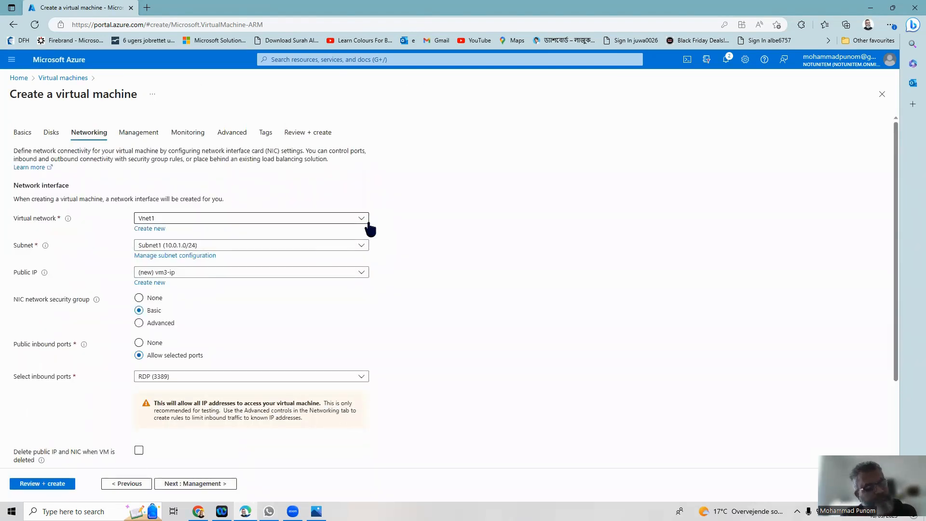
left_click(261, 246)
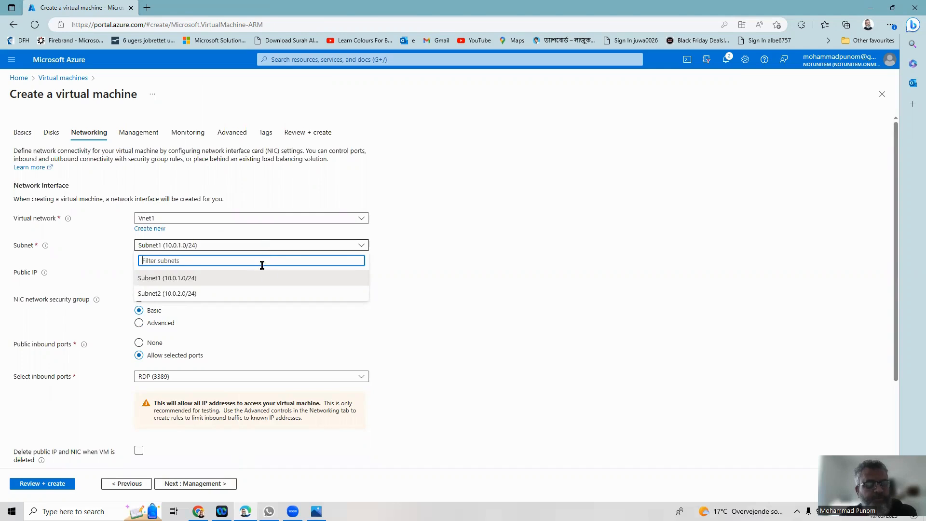
left_click(251, 291)
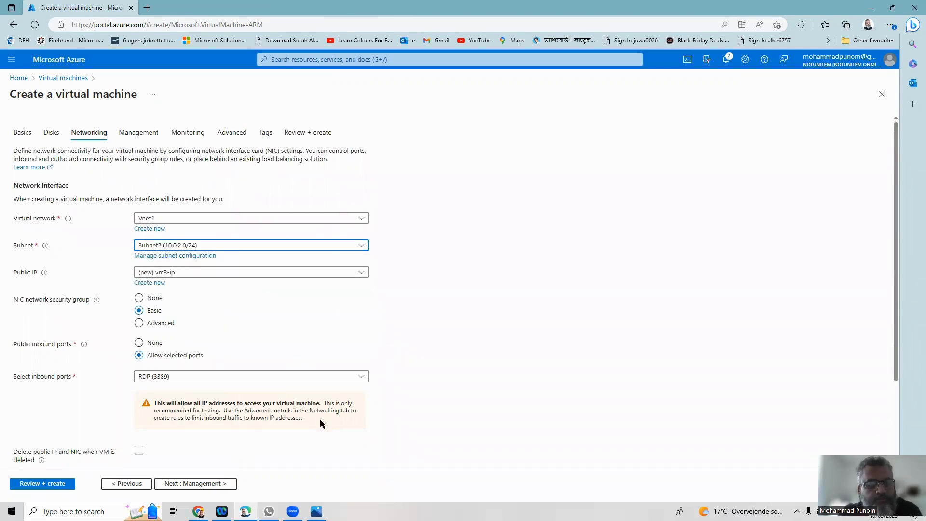
Keep the default management and monitoring settings, validate the configuration, and deploy vm3
scroll(296, 456, "down", 1)
left_click(216, 484)
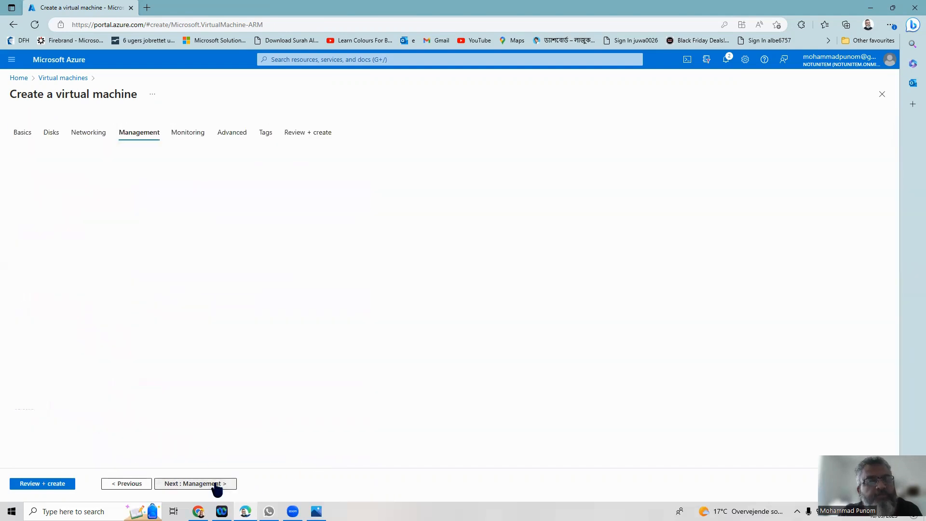
left_click(207, 483)
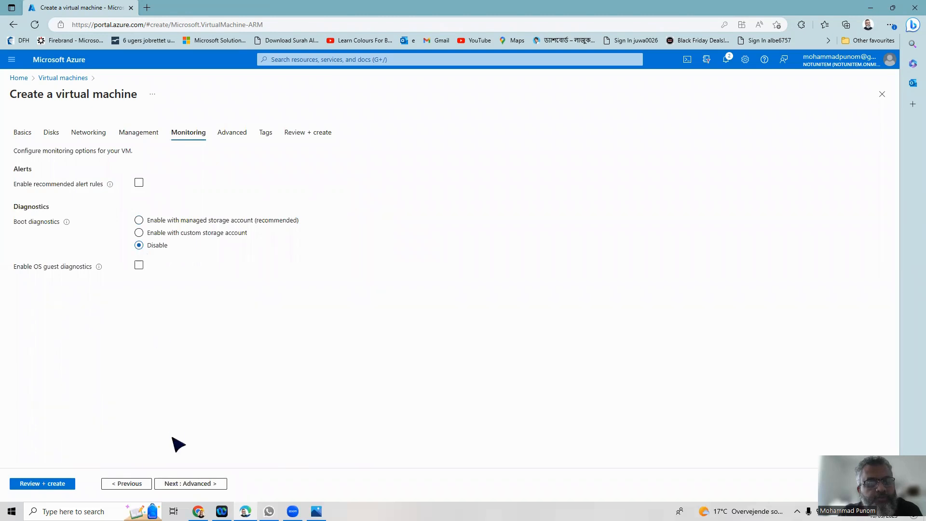
left_click(181, 485)
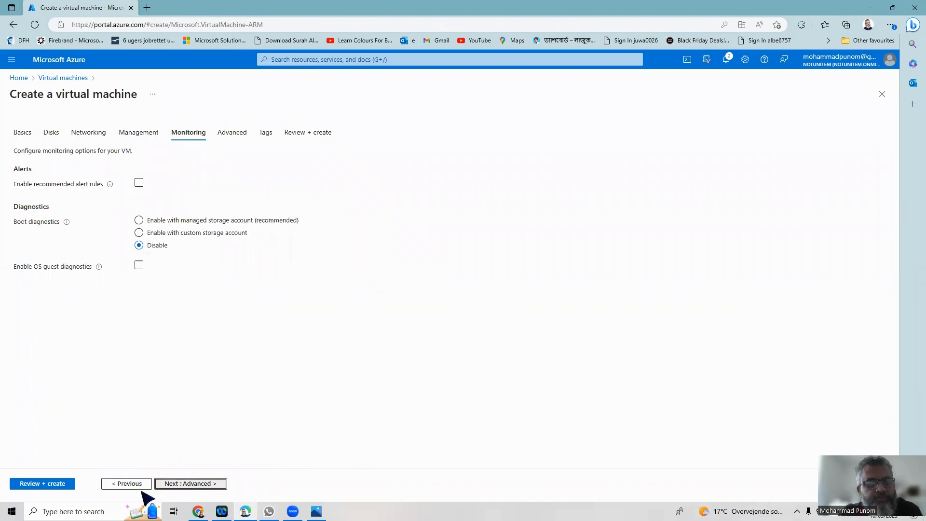
left_click(31, 485)
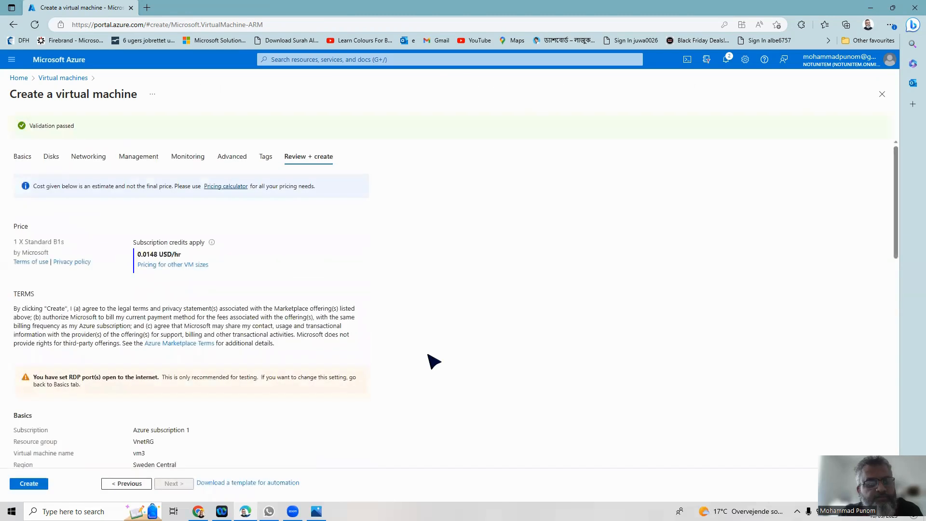
left_click(28, 485)
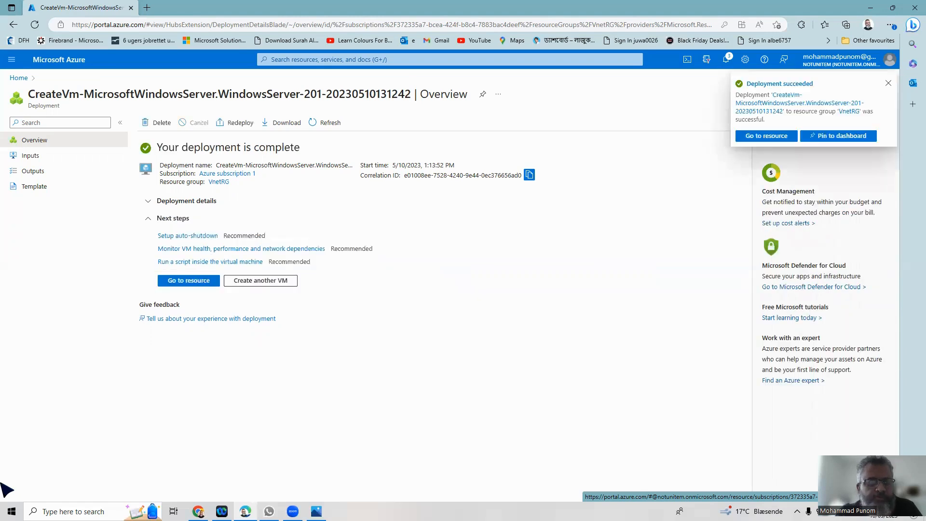
Copy vm3's public IP address, 20.240.59.84, from its overview page and start a Remote Desktop Connection to that address
left_click(169, 281)
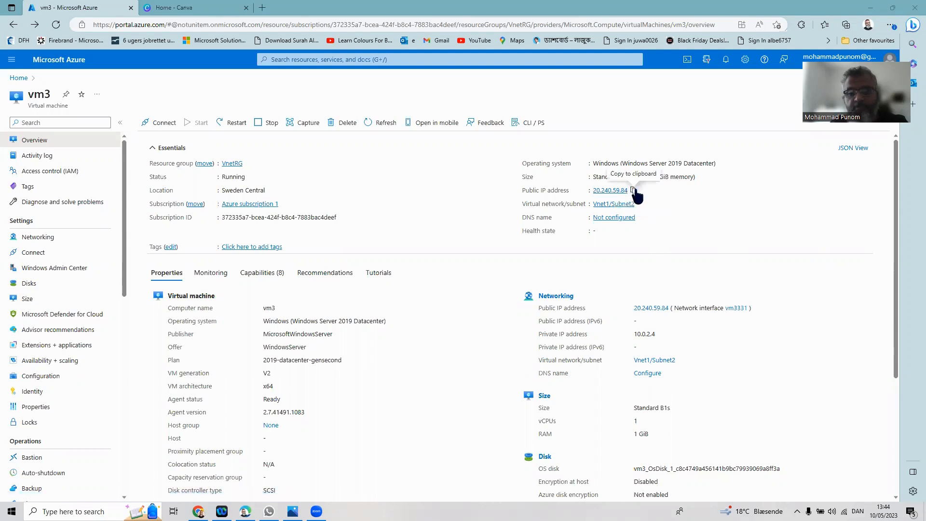
left_click(634, 191)
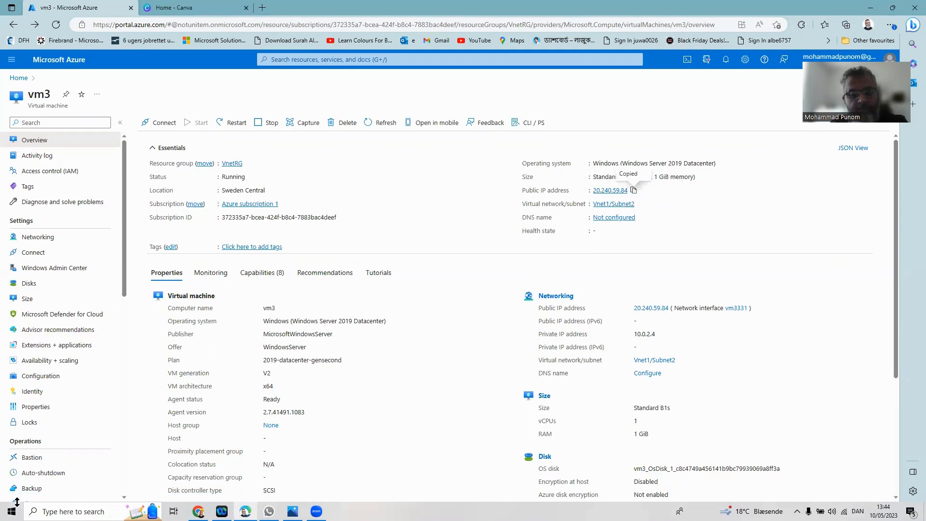
left_click(60, 508)
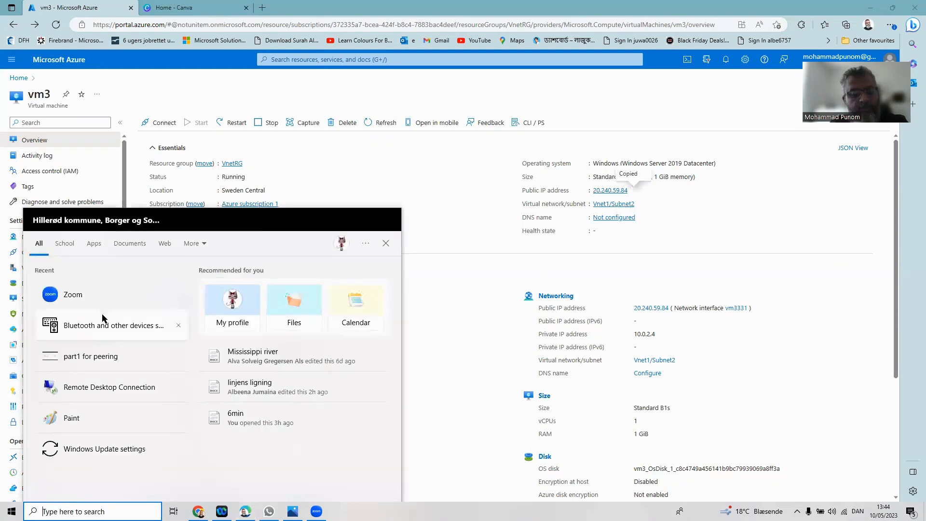
left_click(98, 390)
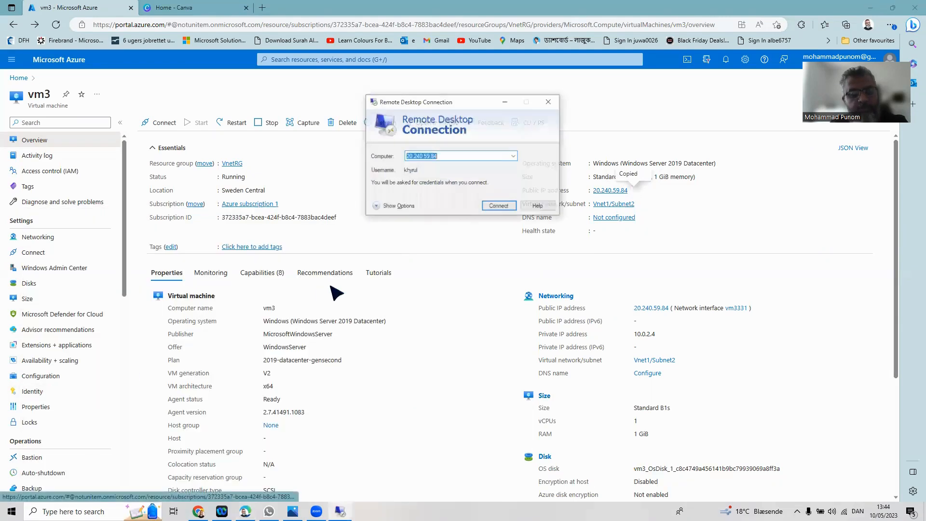
right_click(425, 155)
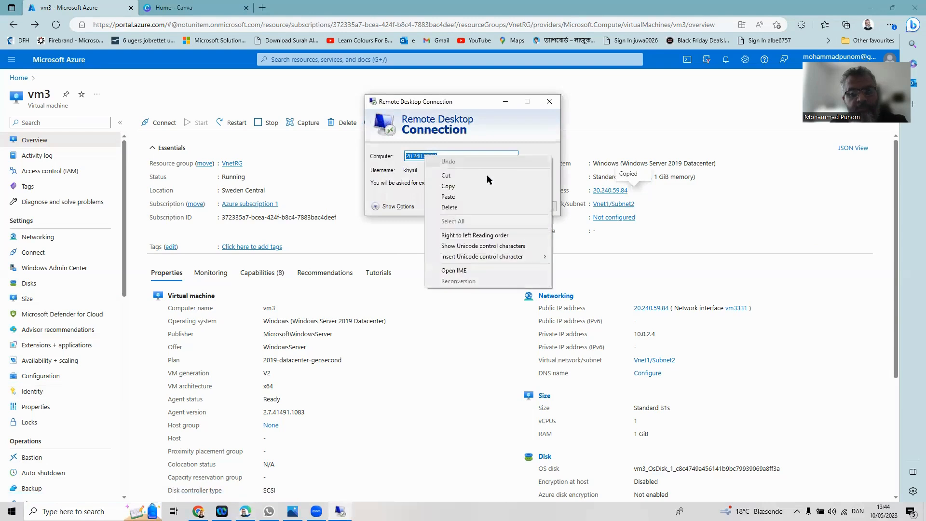
left_click(465, 196)
left_click(498, 208)
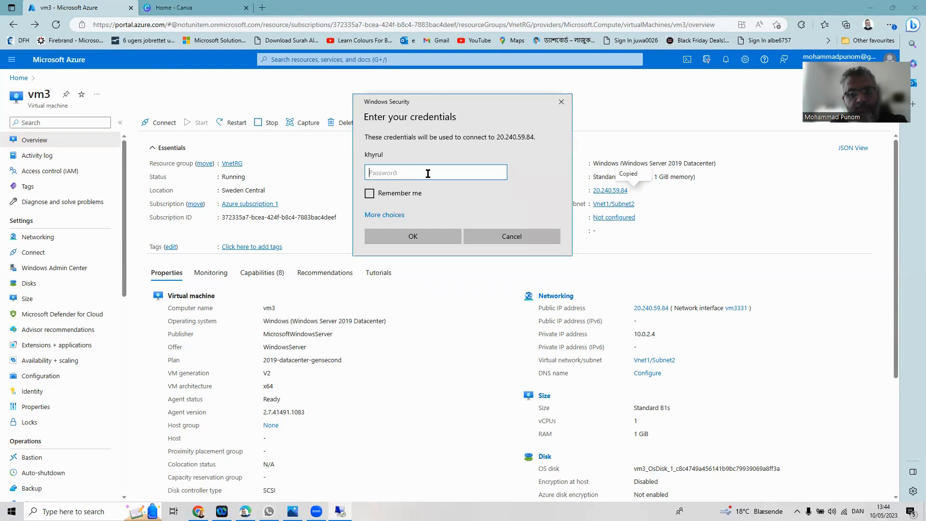
Enter the administrator account's password for vm3 and accept the untrusted certificate to connect
type("**********")
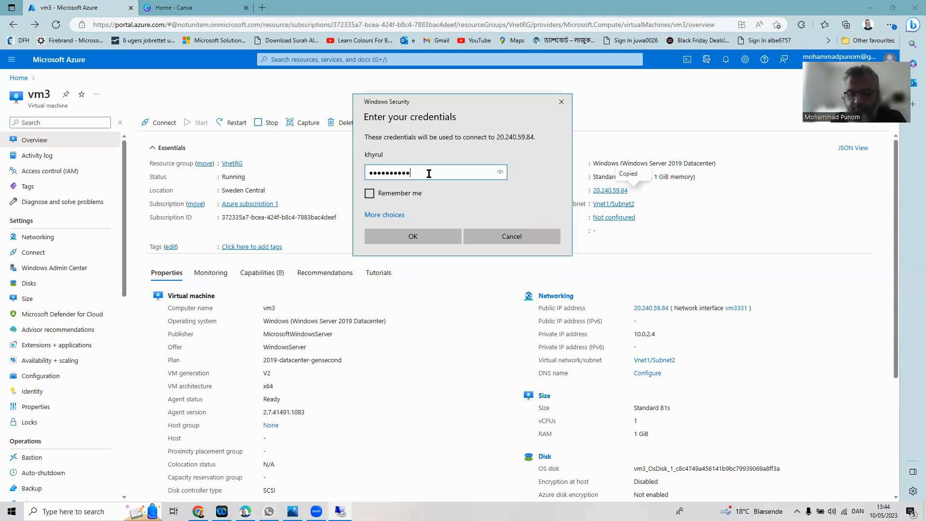
type("*********")
left_click(409, 240)
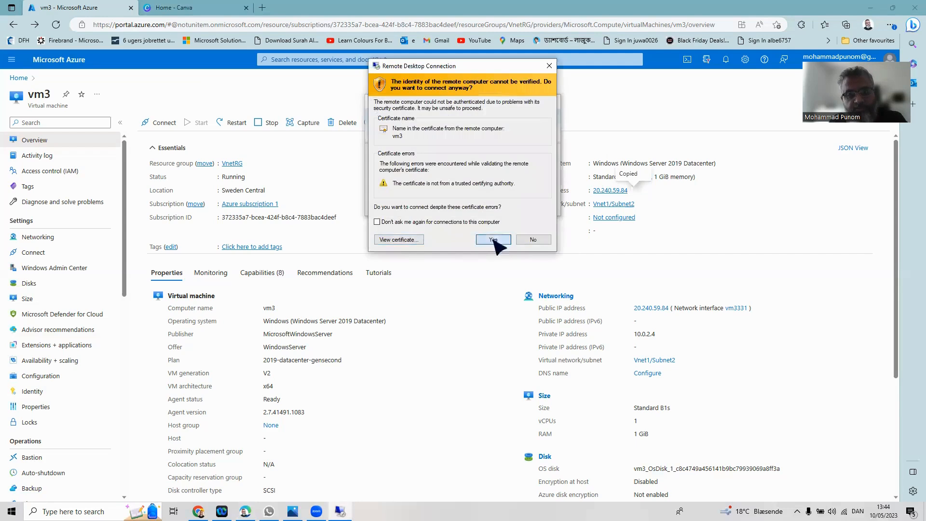
left_click(493, 240)
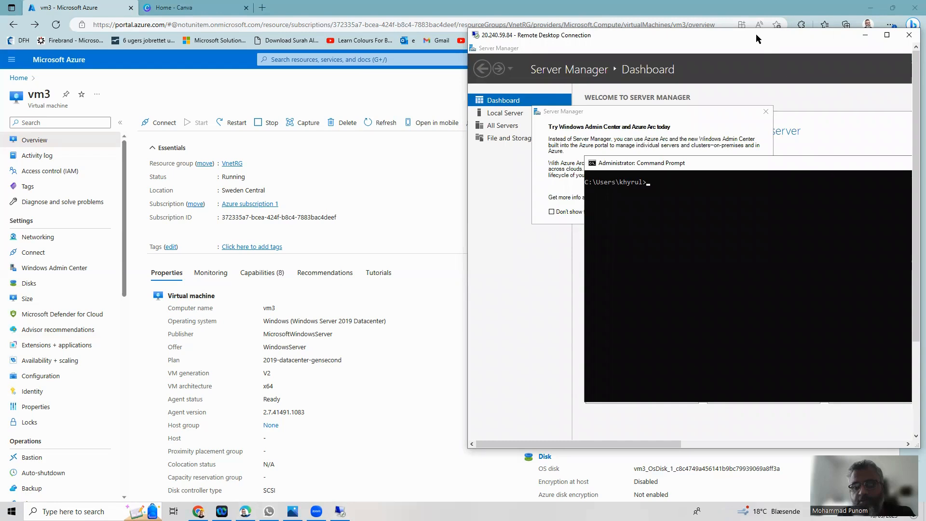
Arrange vm3's remote session so its command prompt is visible, and run hostname and ipconfig there
left_click_drag(757, 35, 762, 29)
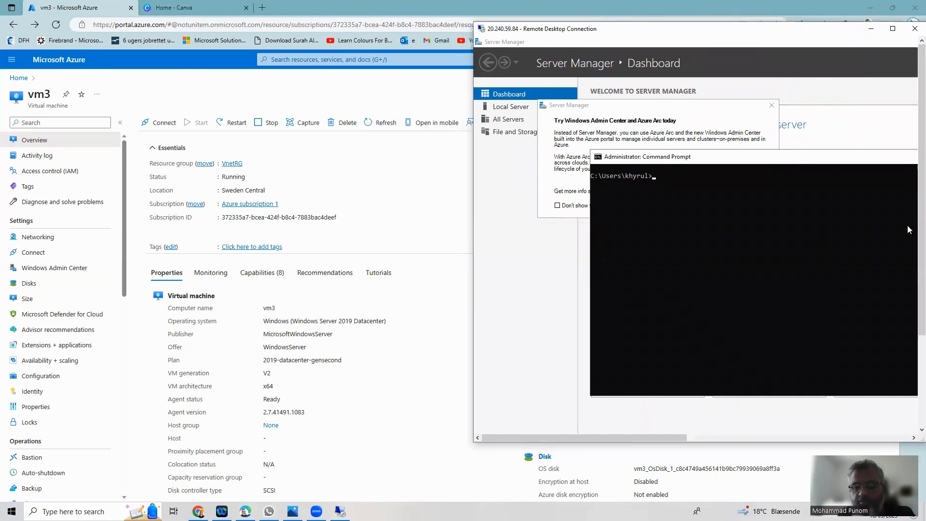
mouse_move(921, 236)
left_mouse_down()
mouse_move(921, 322)
mouse_move(921, 242)
left_mouse_up()
left_click_drag(676, 439, 637, 447)
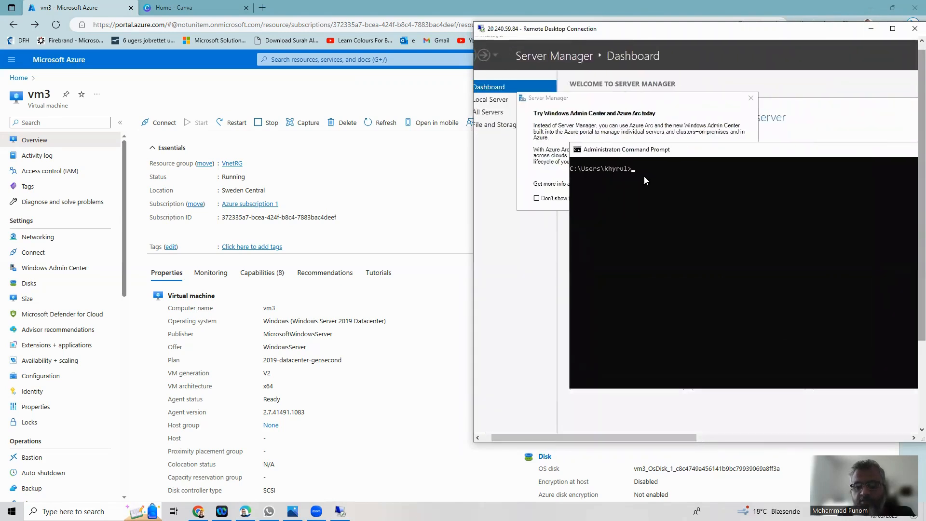
type("ho")
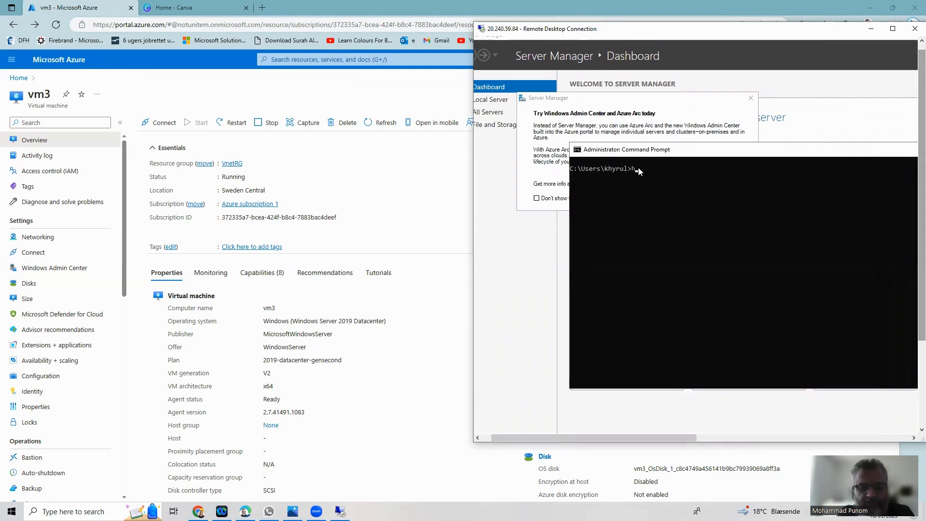
type("st")
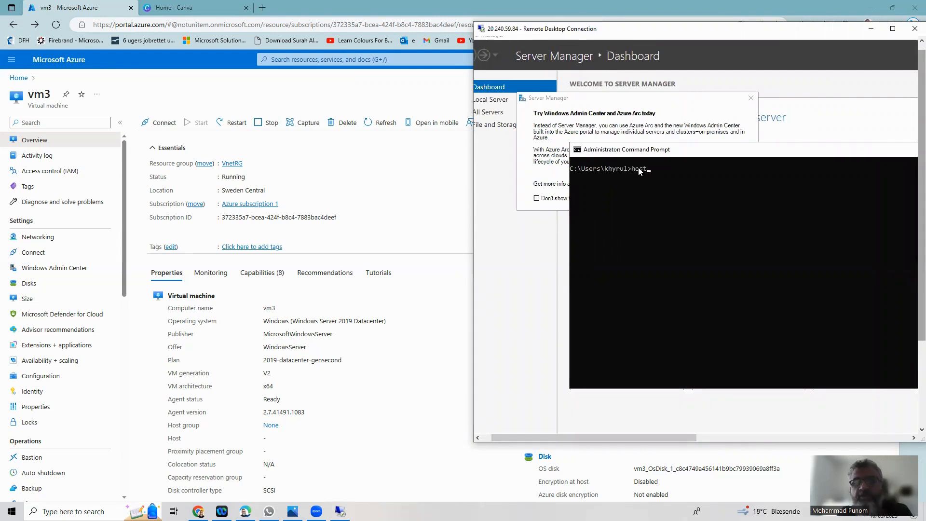
type("name")
key("Return")
type("i")
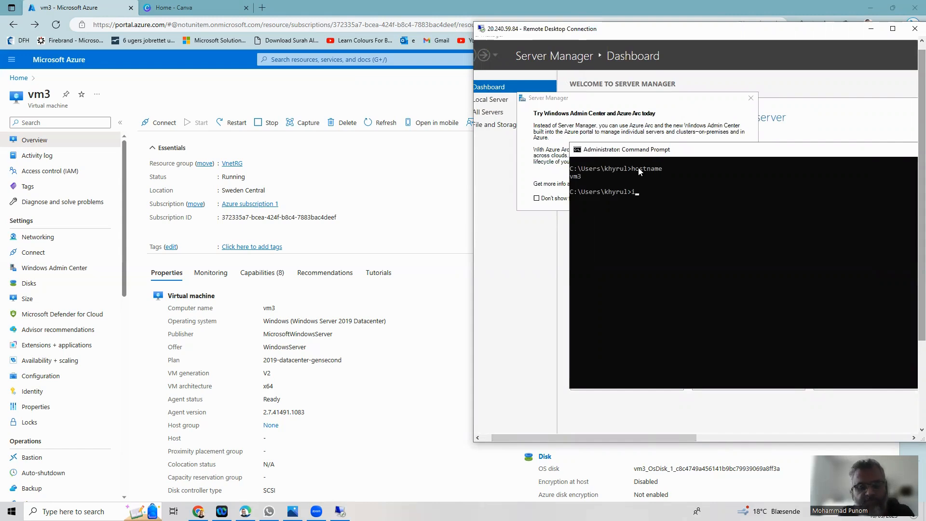
type("pconfig")
key("Return")
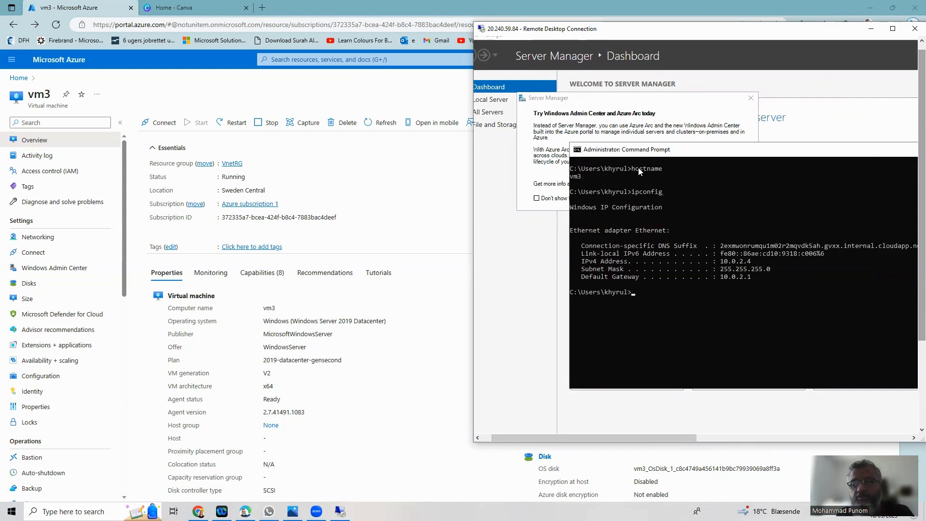
Open vm1 in the Azure portal, copy its public IP address, 20.240.53.239, and start a Remote Desktop Connection to it
left_click(19, 78)
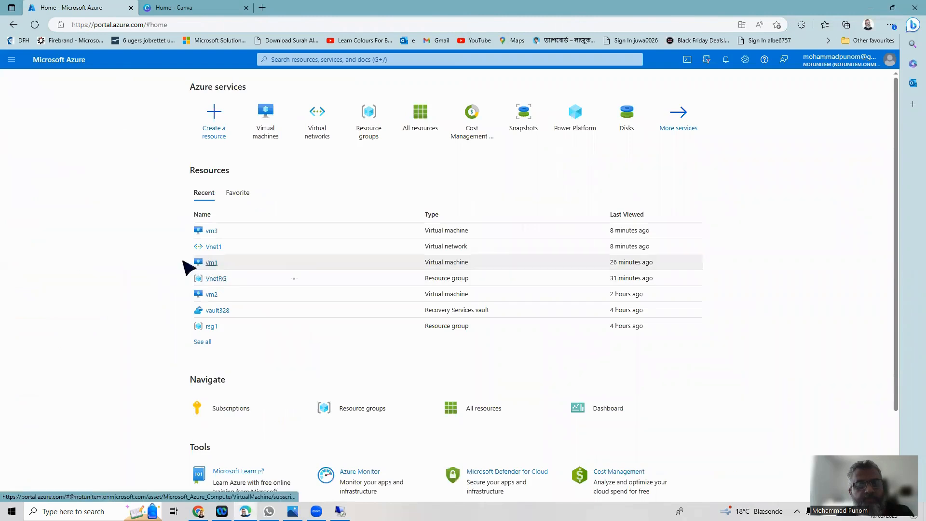
left_click(210, 263)
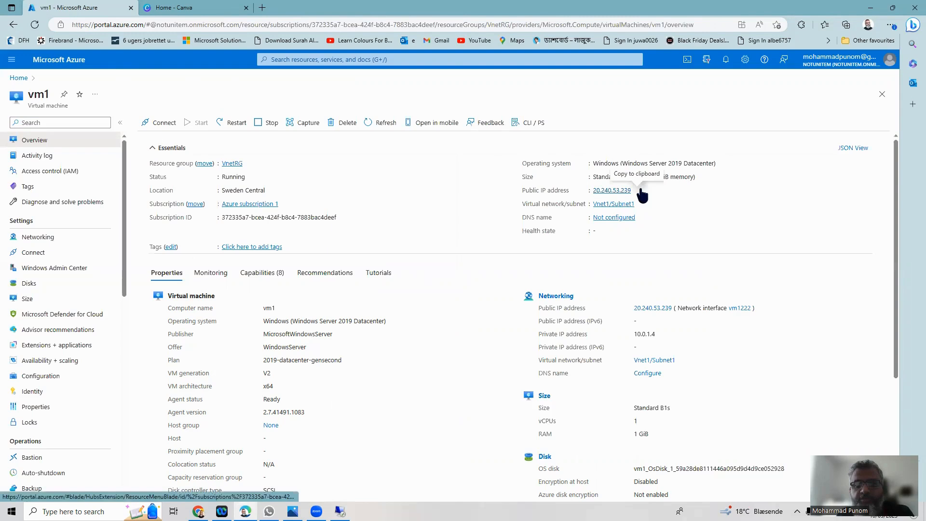
left_click(638, 190)
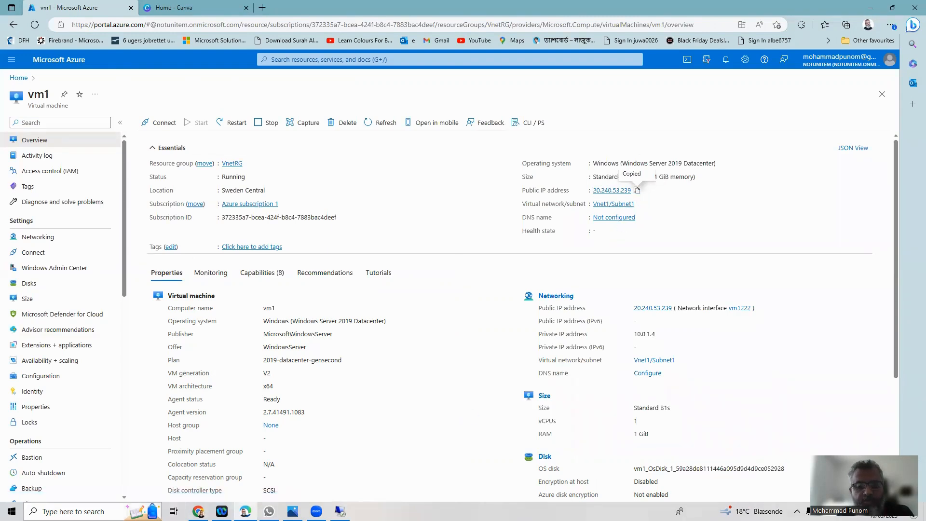
left_click(73, 511)
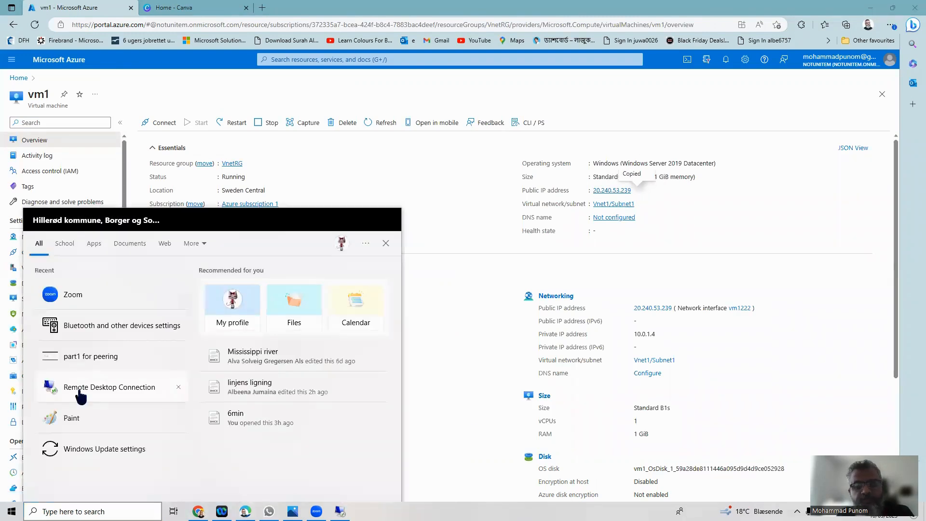
left_click(80, 390)
right_click(430, 156)
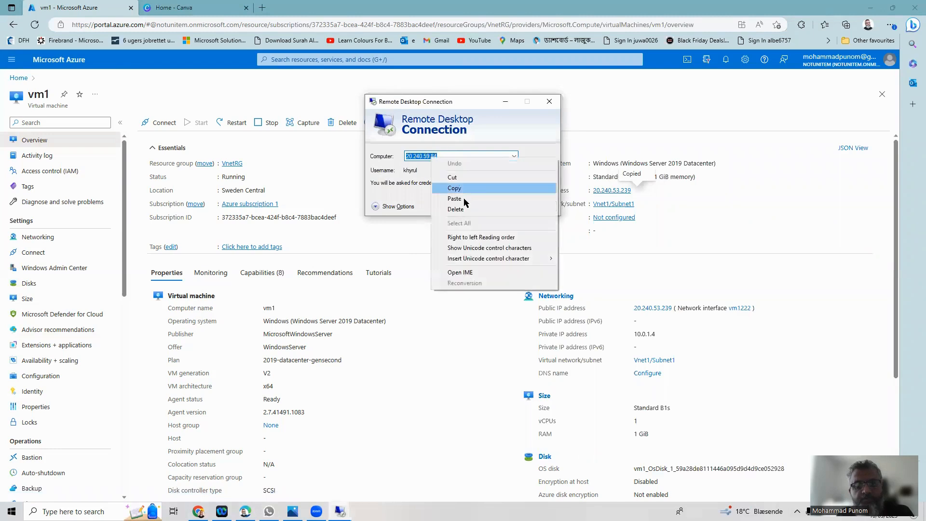
left_click(465, 201)
left_click(496, 207)
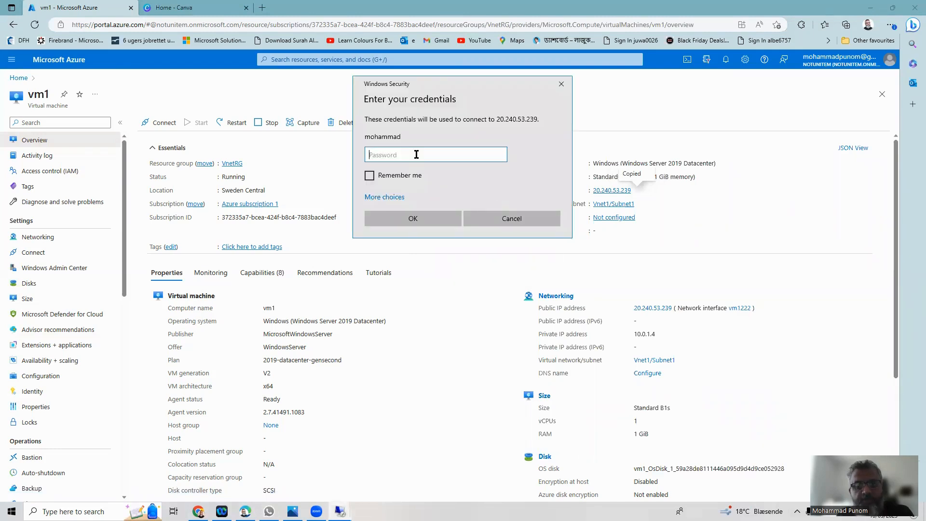
Enter the account password for vm1 and connect despite the certificate errors
type("•••••")
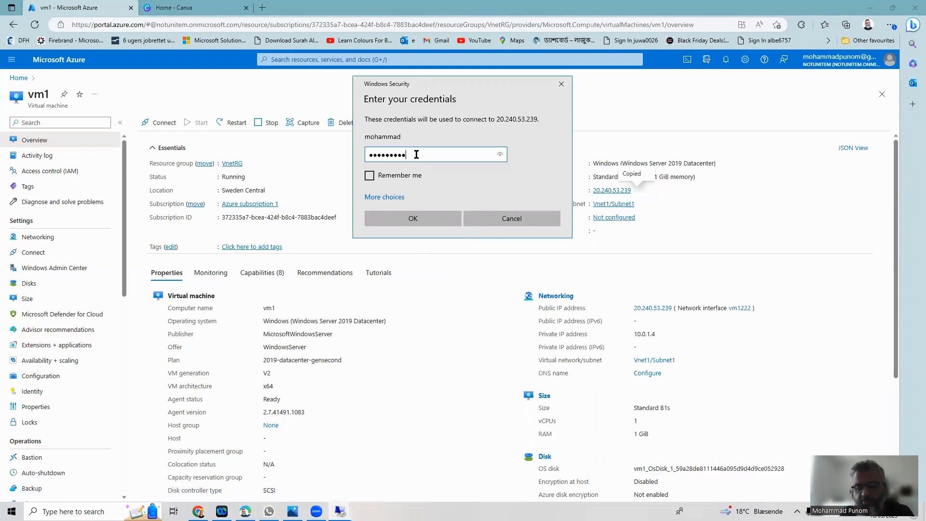
type("••••••••••")
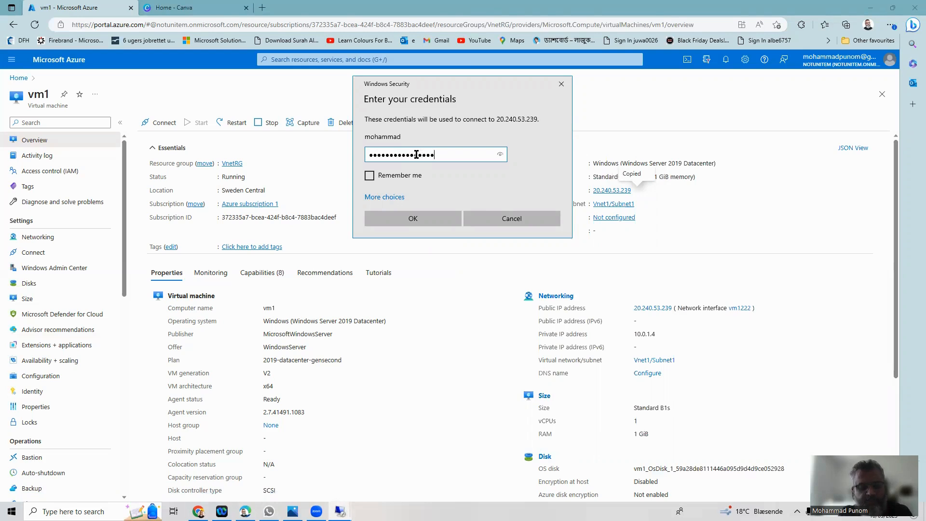
key("Return")
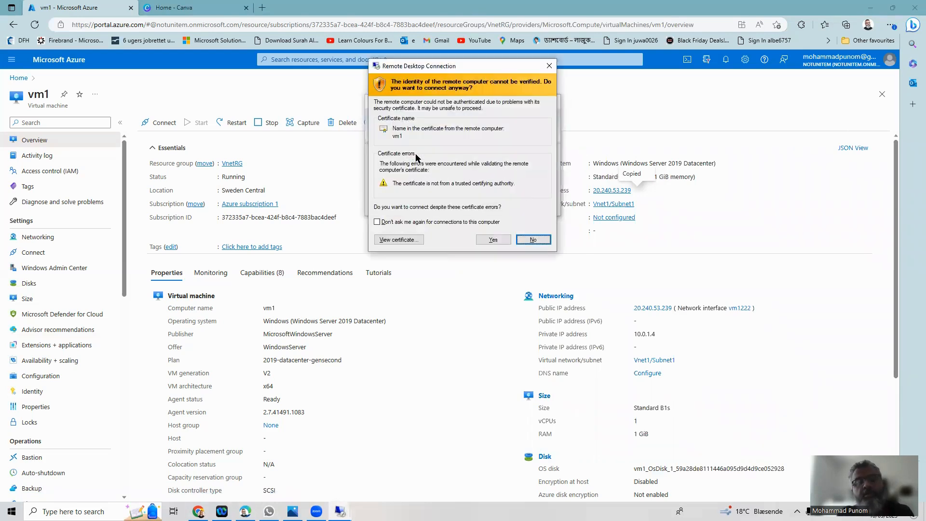
left_click(497, 239)
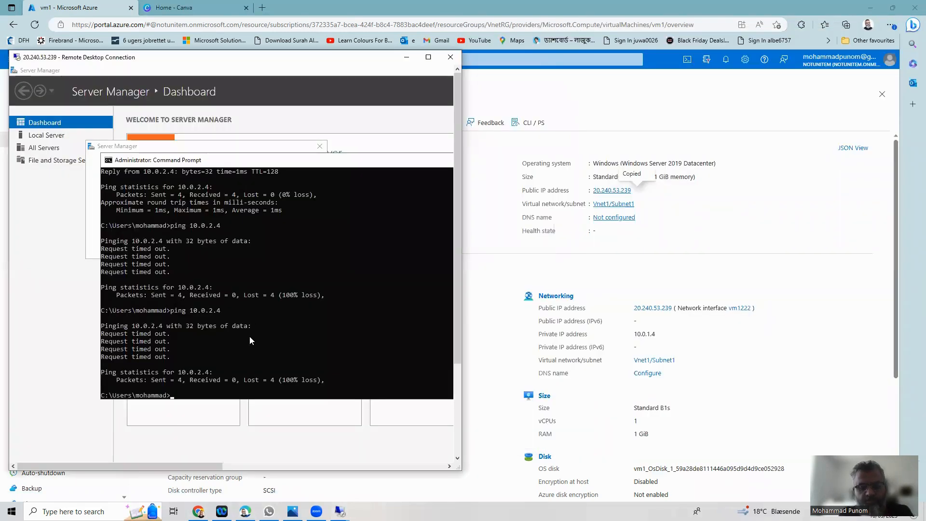
Run hostname in the command prompt of vm1's remote session
type("ho")
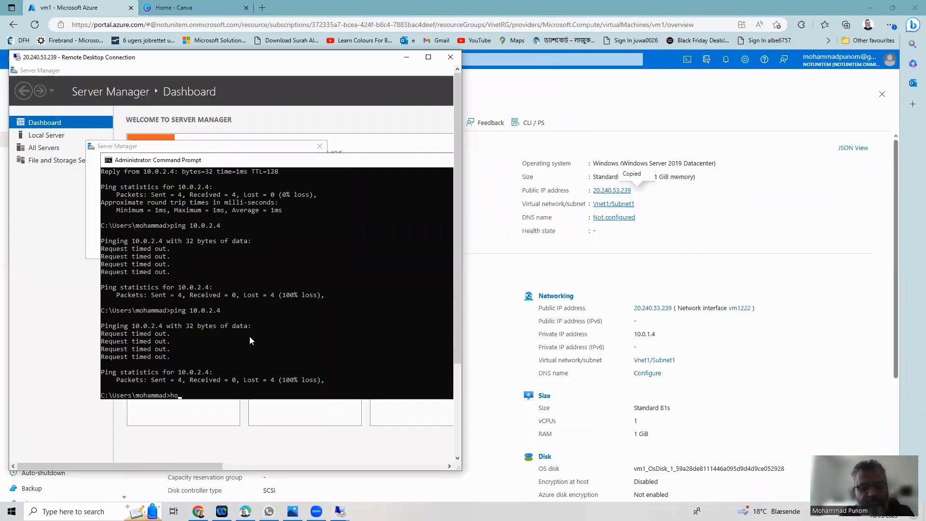
type("stnam")
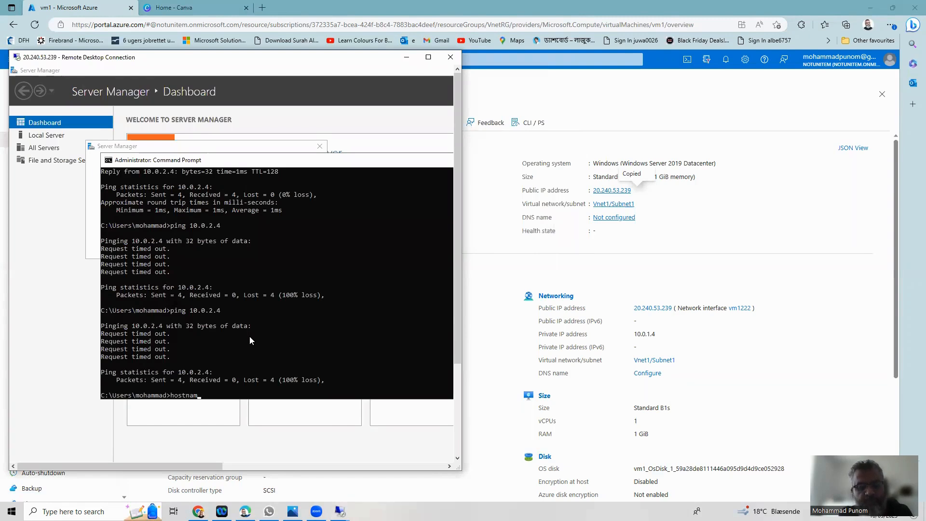
type("e")
key("Return")
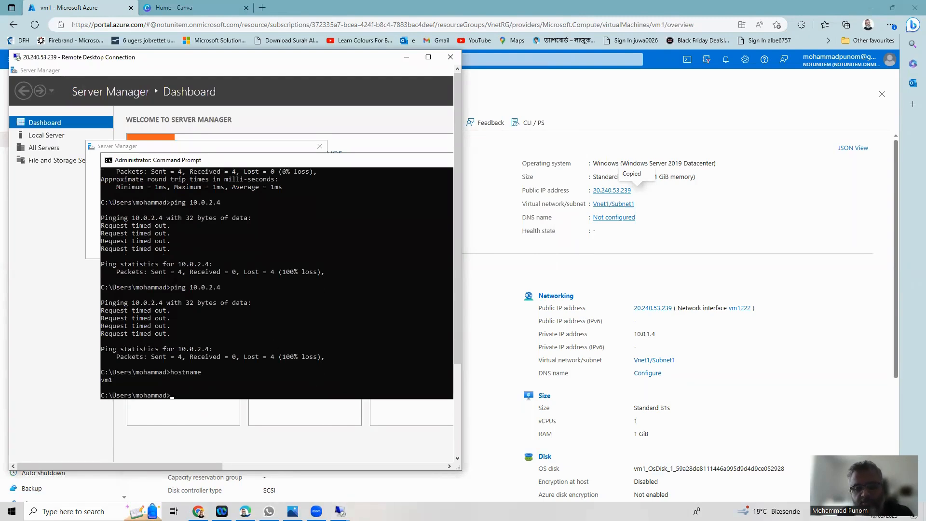
Bring vm3's remote session up beside vm1's and ping vm3 at 10.0.2.4 from vm1's command prompt
left_click(341, 511)
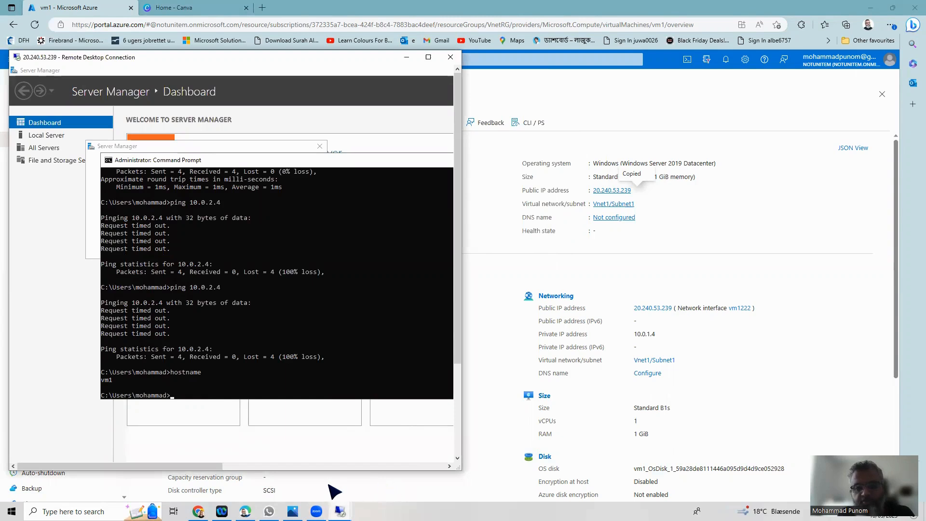
left_click(332, 493)
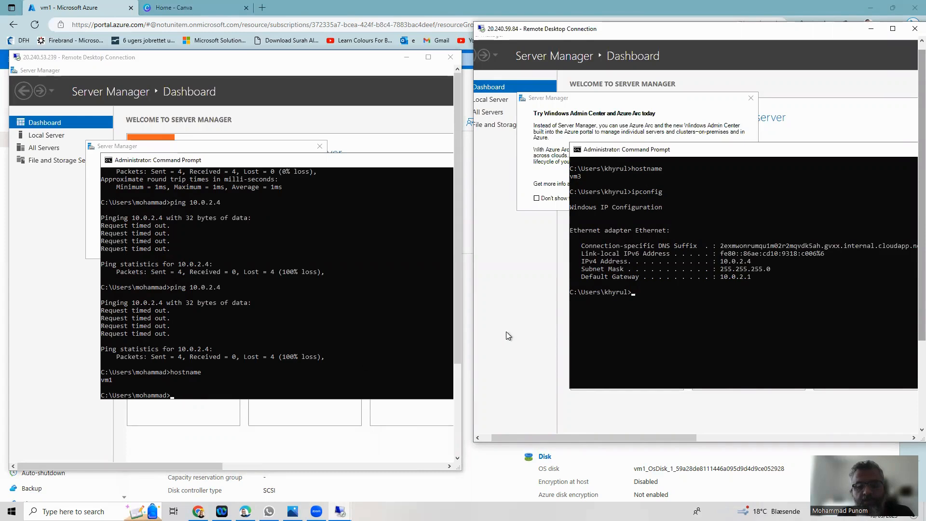
left_click(191, 396)
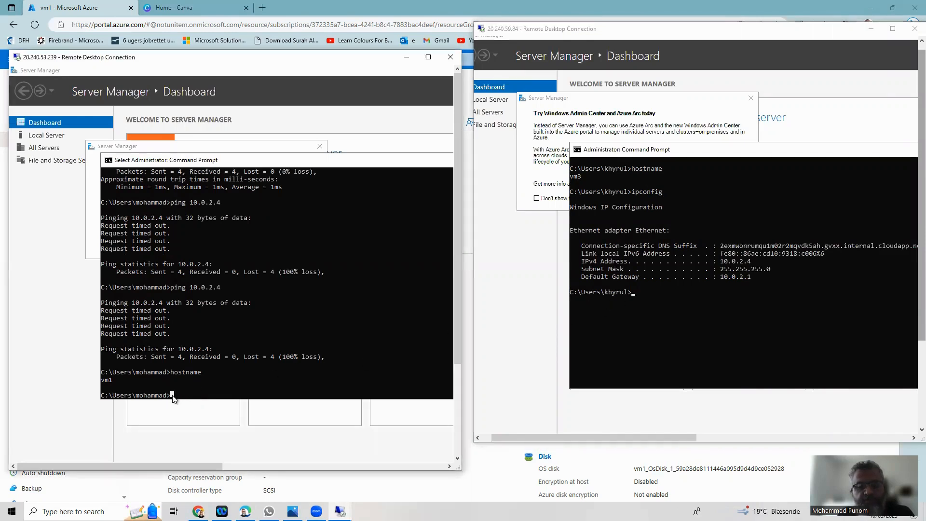
type("ping 10")
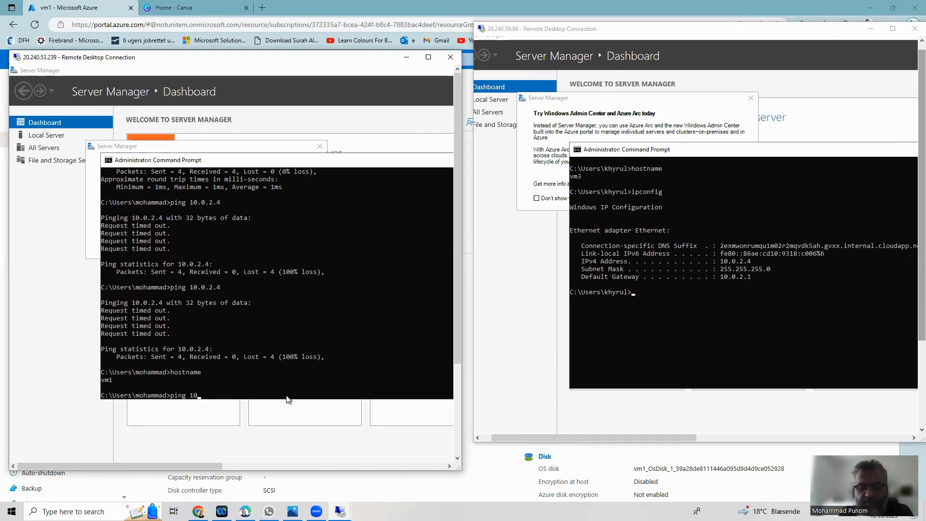
type(".0.2.4")
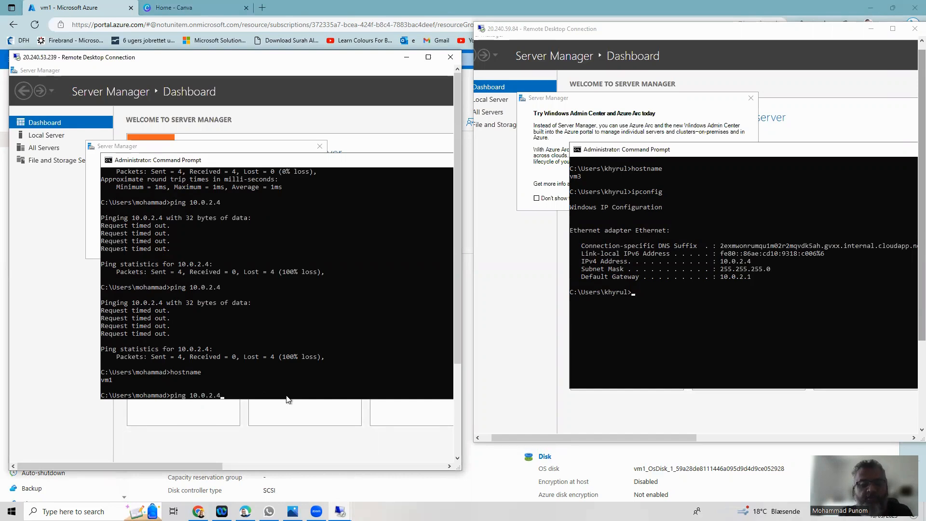
key("Return")
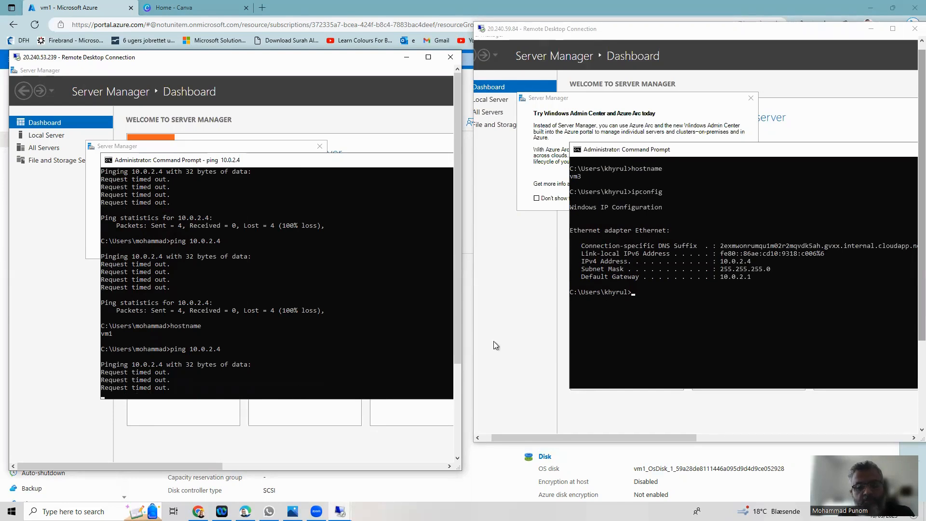
Ping vm1 at 10.0.1.4 from the command prompt in vm3's remote session
left_click(671, 292)
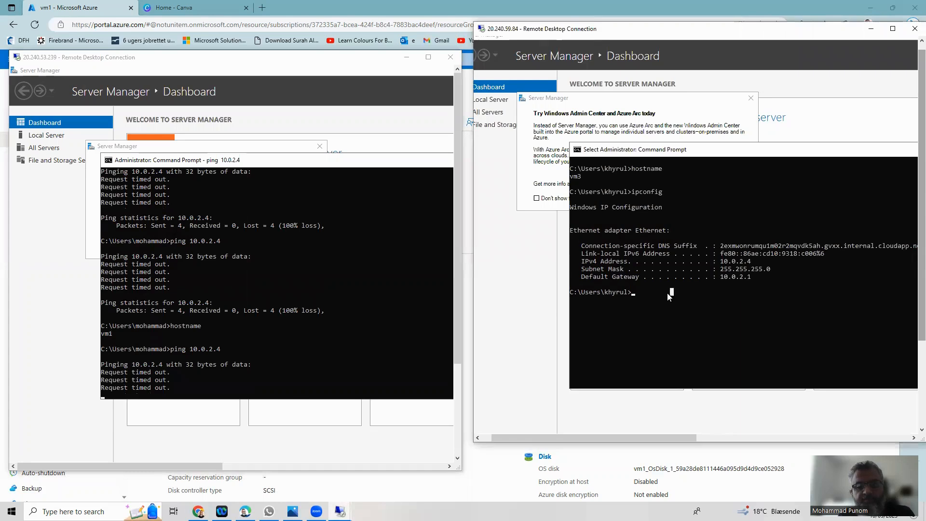
type("ping ")
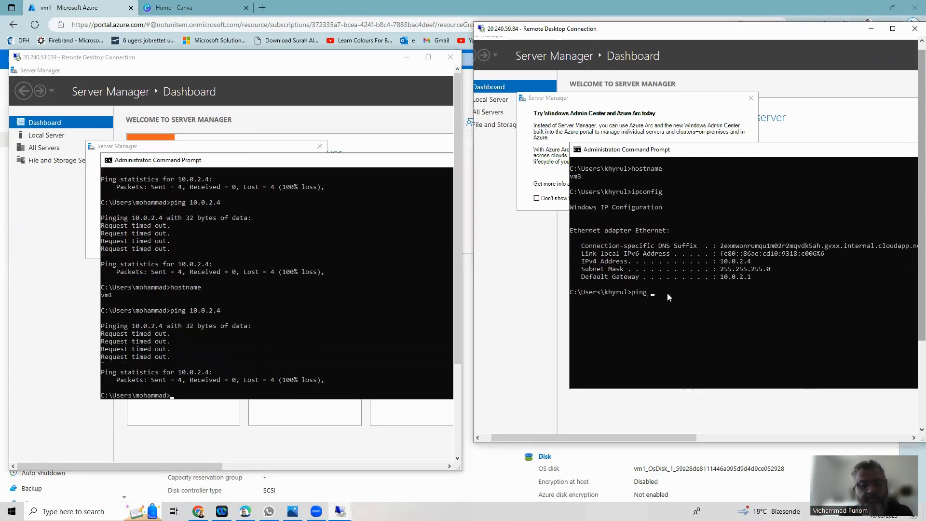
type("10.01.4")
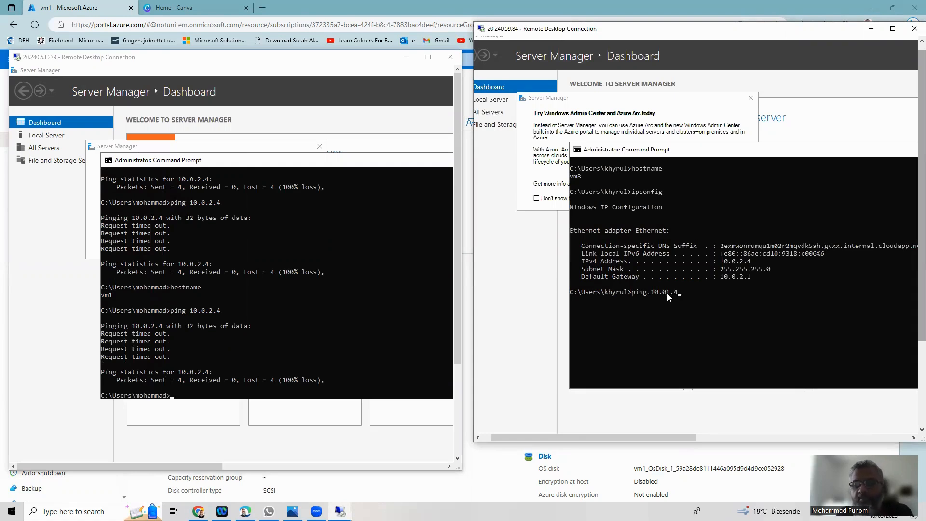
left_click(664, 292)
key("Escape")
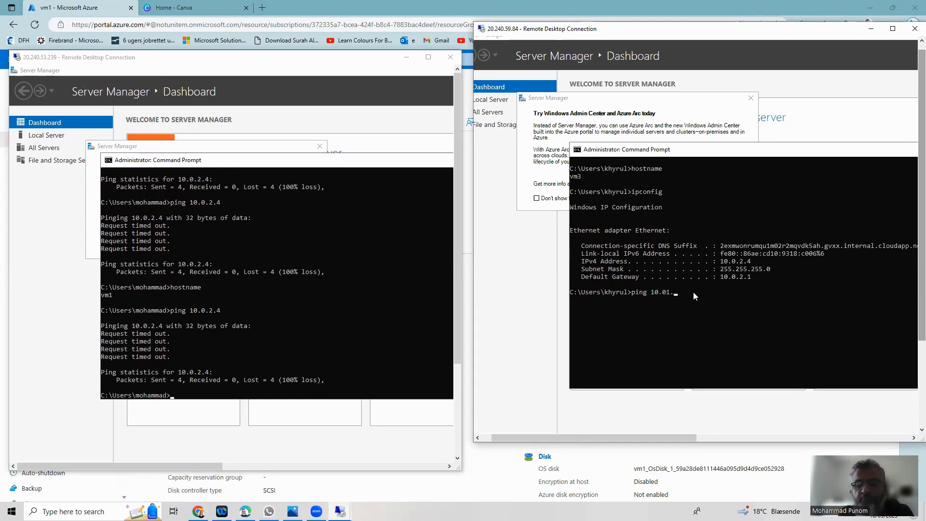
type("4")
key("Return")
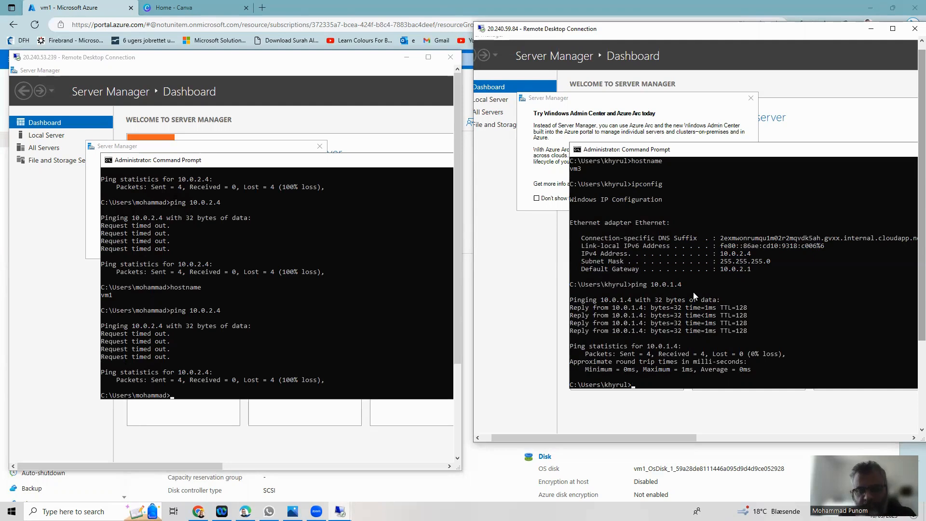
Open the Windows Defender Firewall settings on vm3 by running firewall.cpl from its command prompt
left_click(646, 385)
left_click(632, 386)
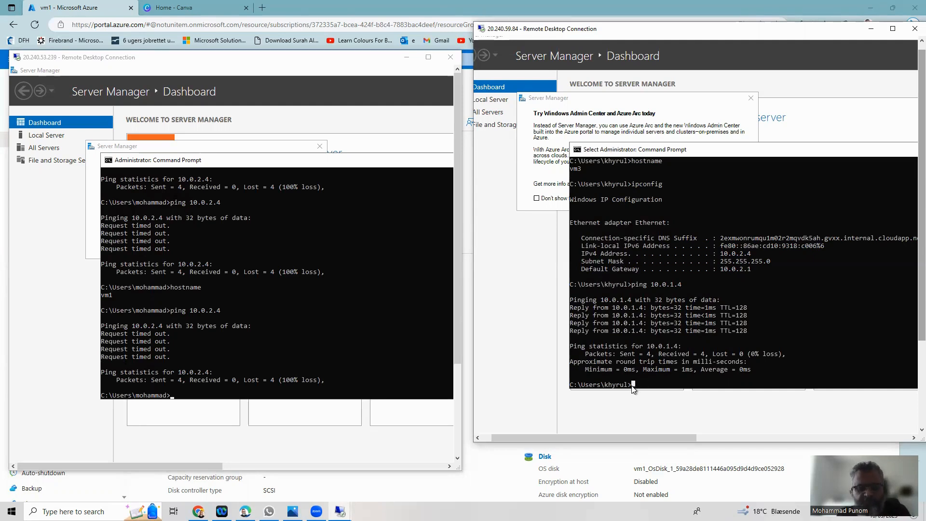
type("f")
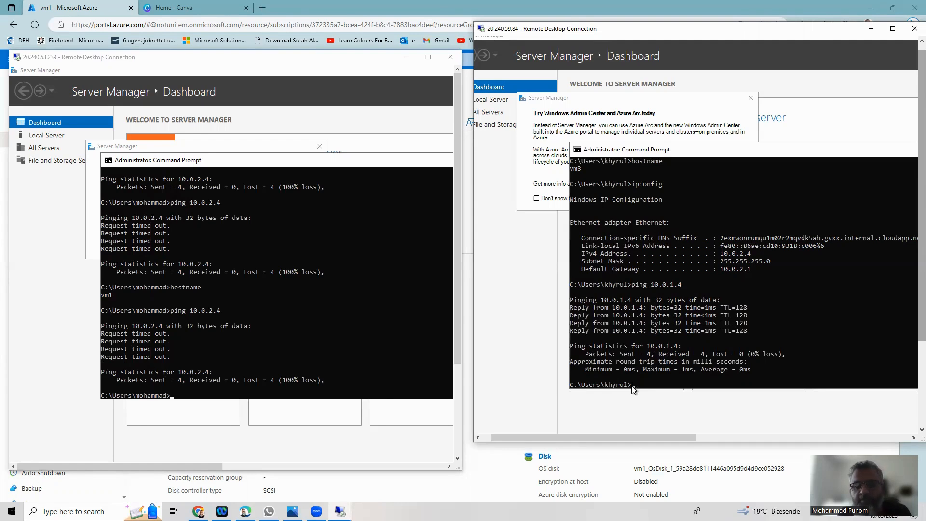
type("ire")
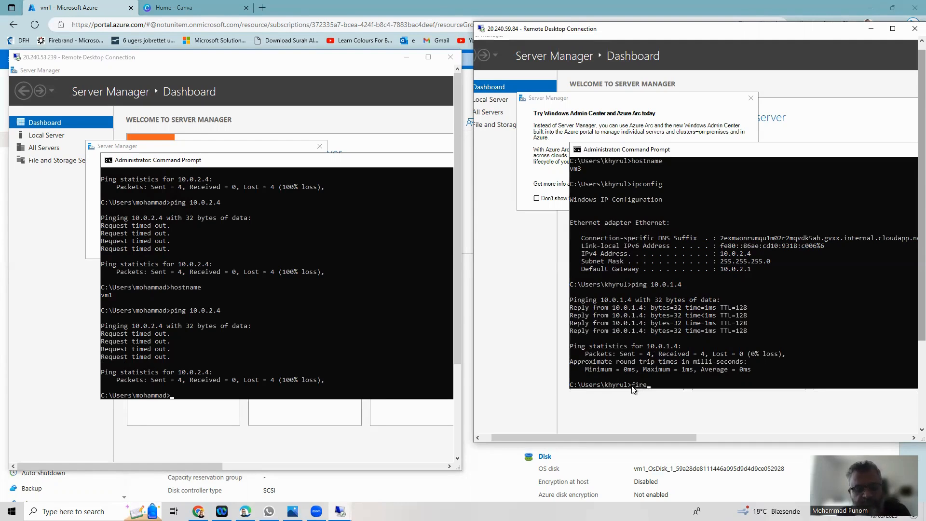
type("wall.cpl")
key("Return")
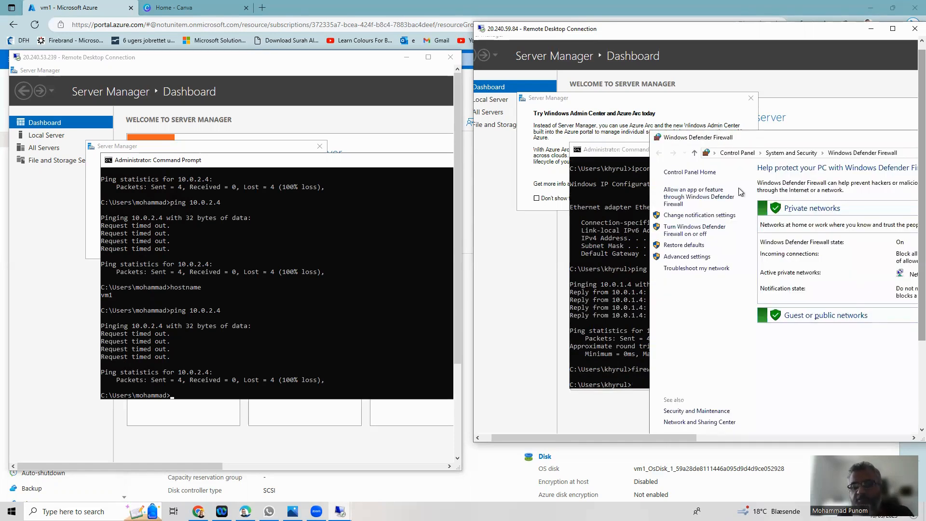
Turn off Windows Defender Firewall for private networks on vm3, apply the change and close the firewall window
left_click_drag(770, 135, 699, 117)
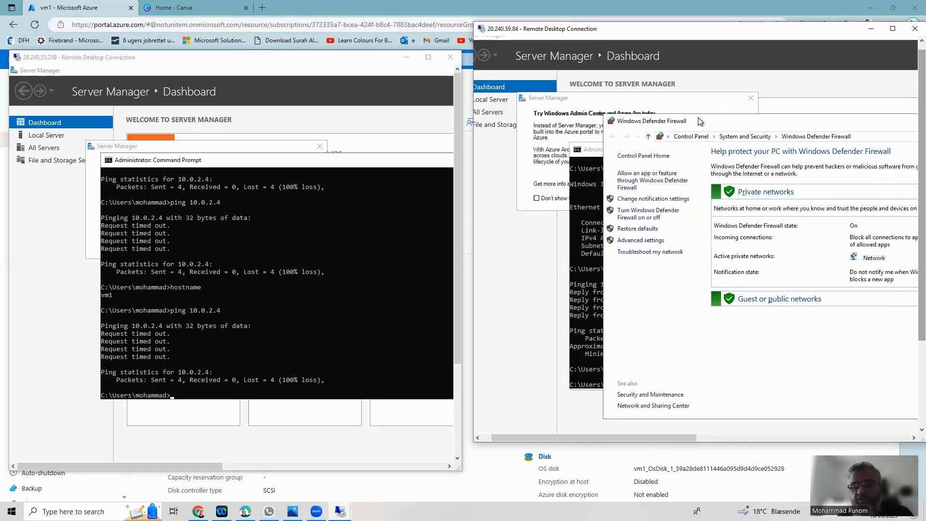
left_click(626, 218)
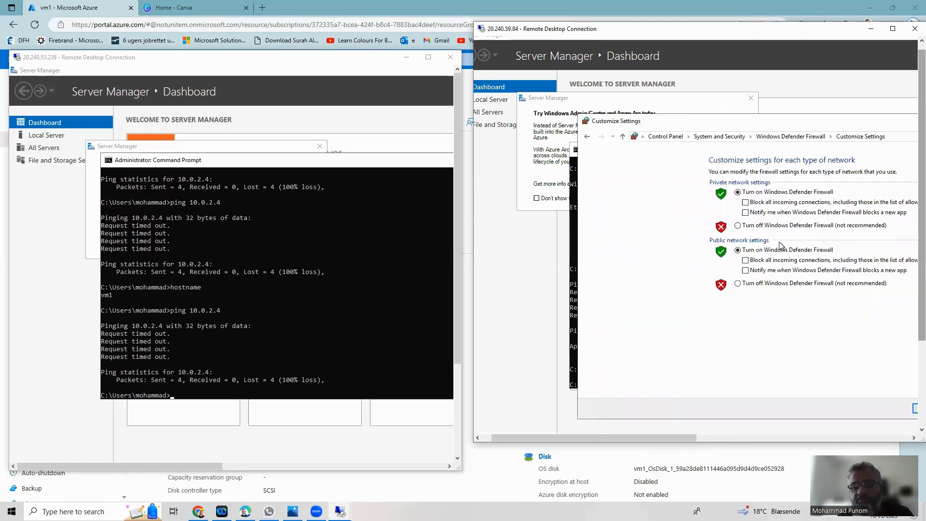
left_click(772, 226)
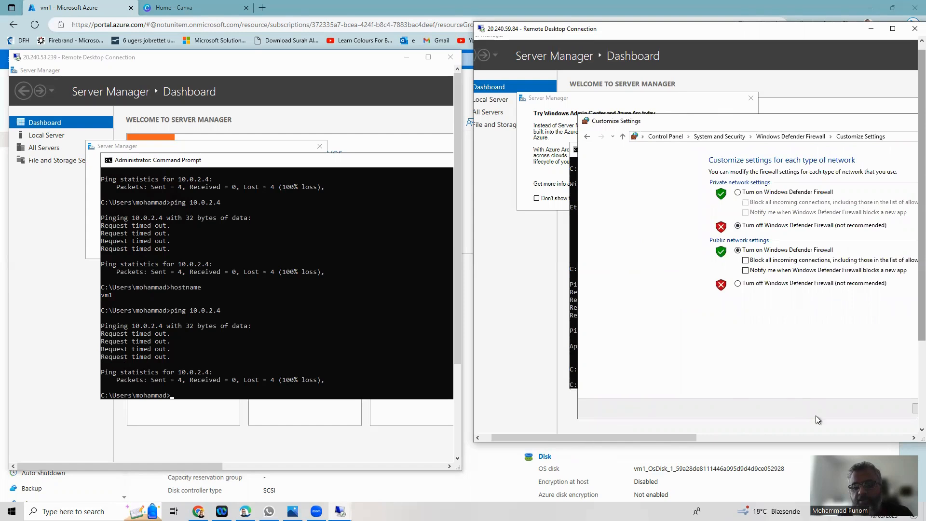
left_click_drag(699, 438, 776, 438)
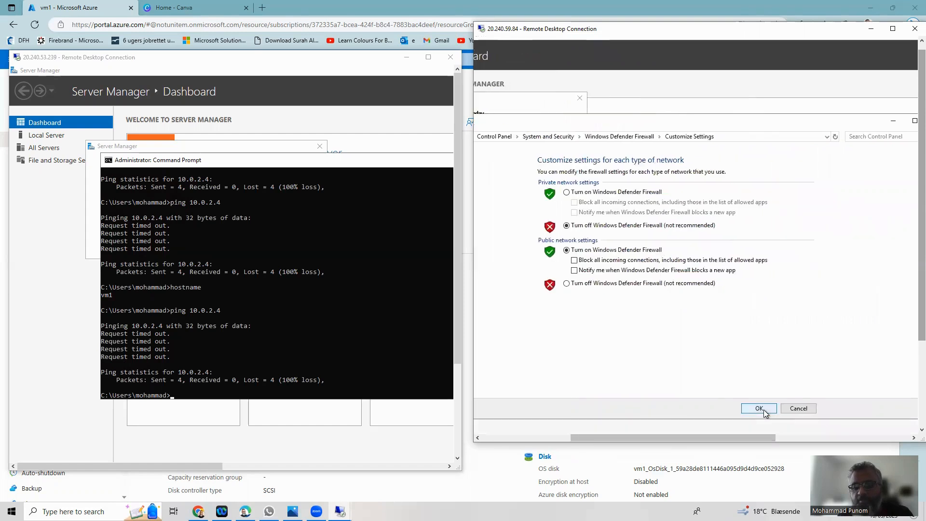
left_click(762, 408)
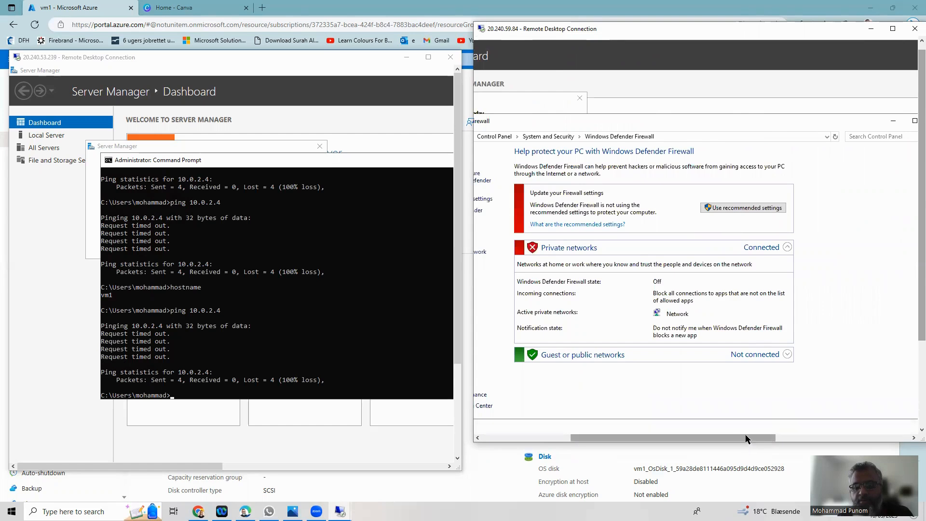
left_click_drag(746, 438, 840, 438)
left_click(735, 122)
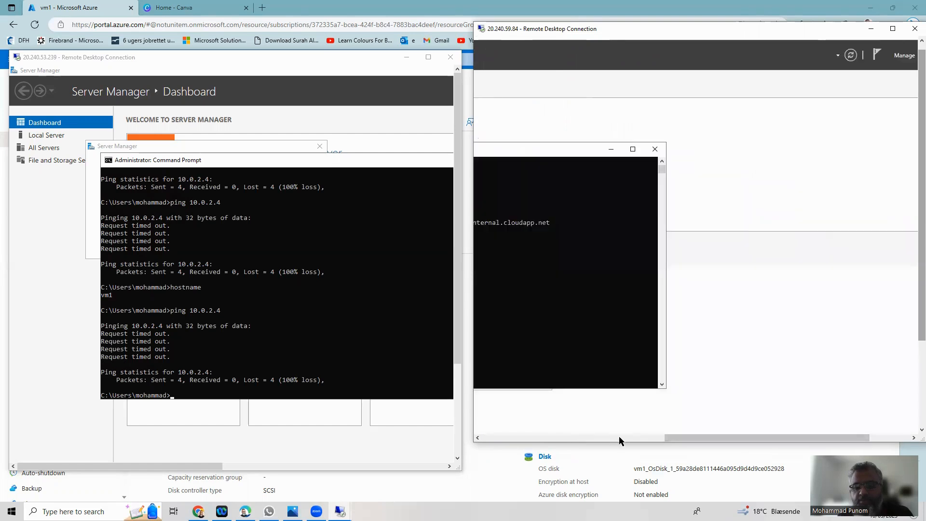
Repeat the ping to 10.0.1.4 from vm3's command prompt with the private network firewall off
left_click(614, 438)
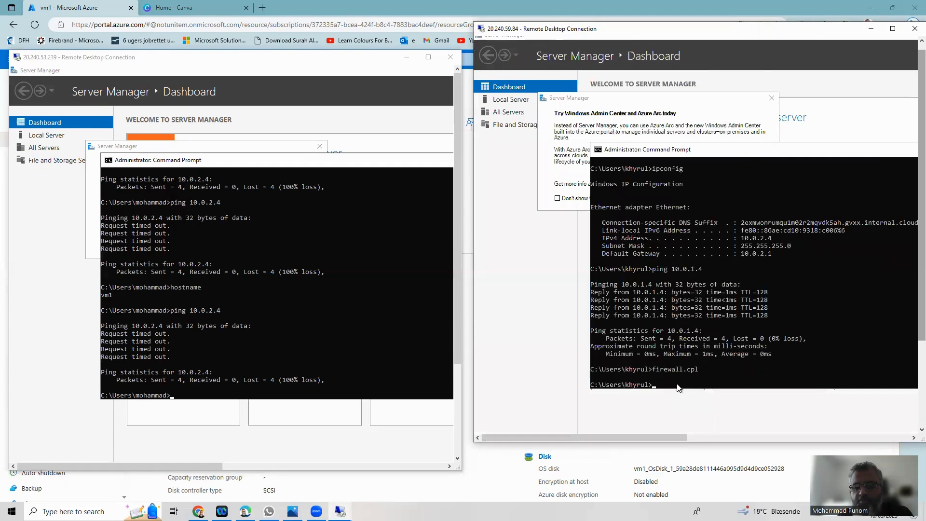
key("Up")
key("Up")
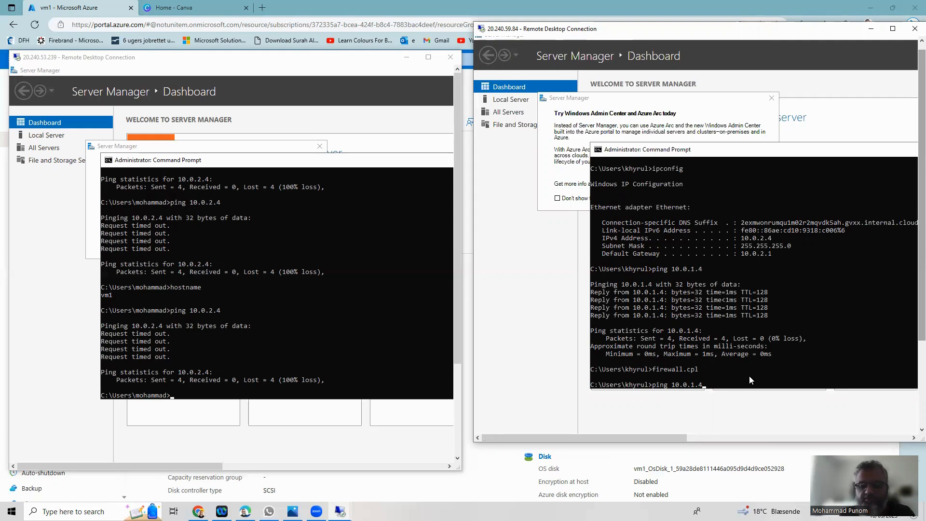
key("Return")
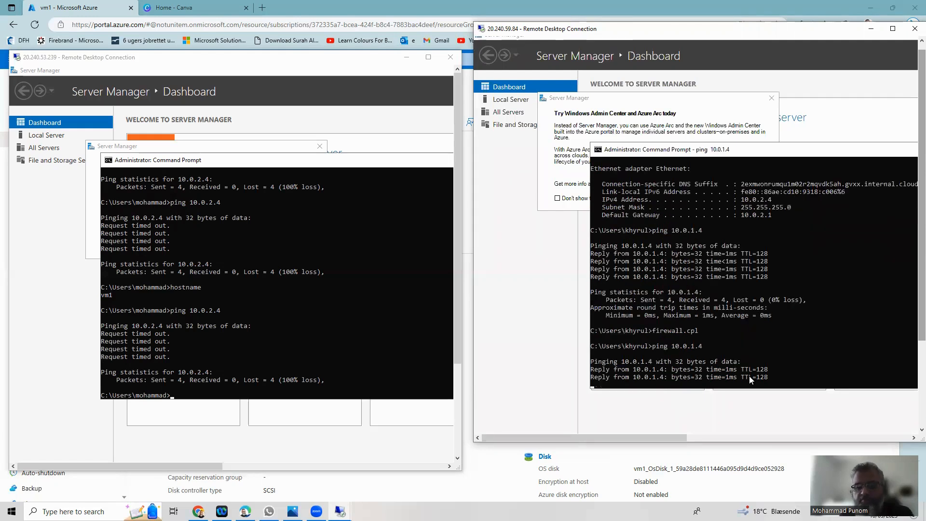